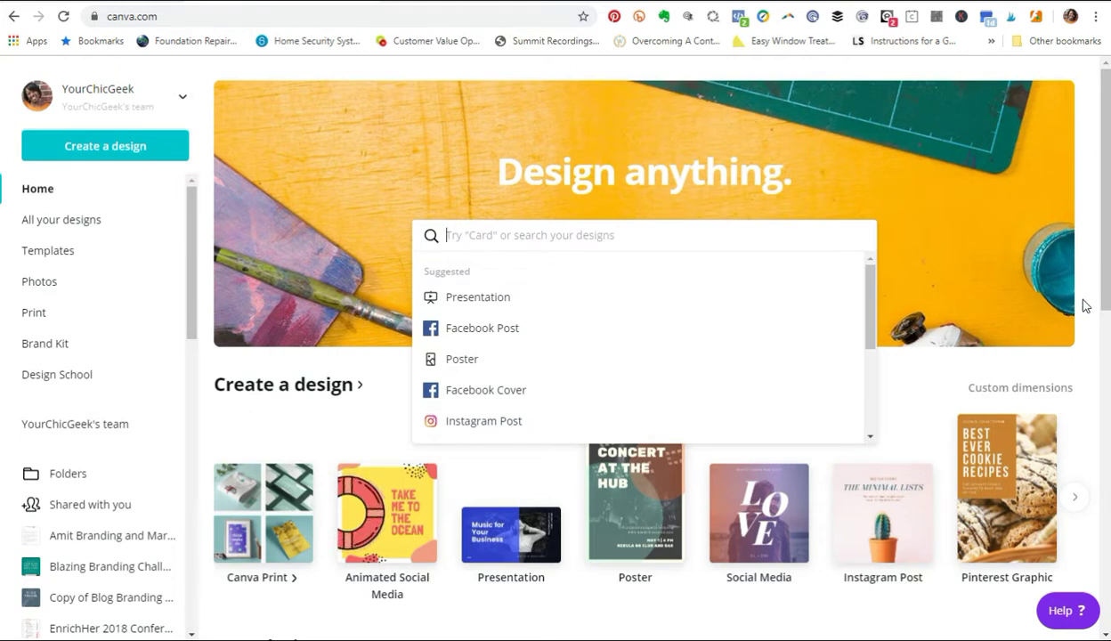
Back out of a wrong design and open Blazing Branding IG Graphics Set #2 from Your designs
{"action": "left_click", "coordinate": [1107, 274]}
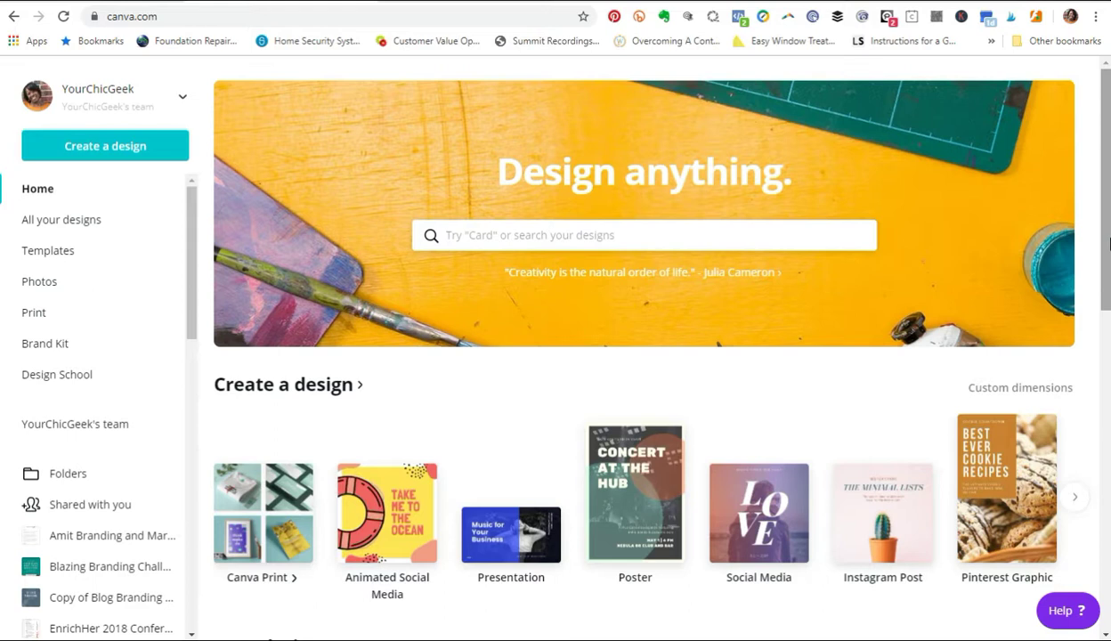
{"action": "scroll", "coordinate": [776, 358], "scroll_direction": "down", "scroll_amount": 5}
{"action": "left_click", "coordinate": [534, 361]}
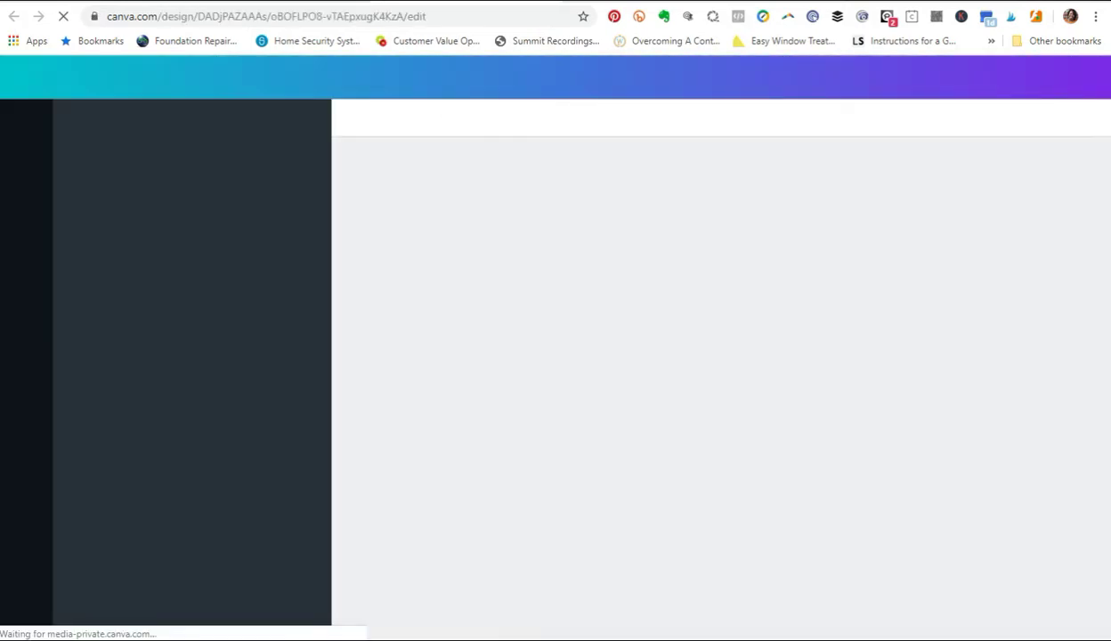
{"action": "key", "text": "alt+Left"}
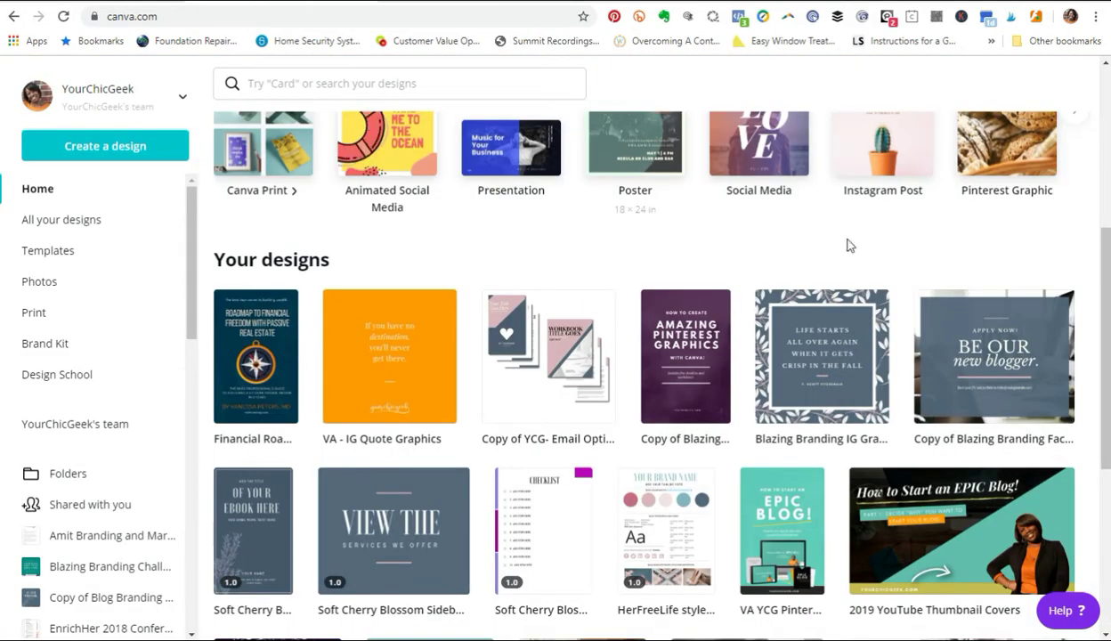
{"action": "left_click", "coordinate": [816, 370]}
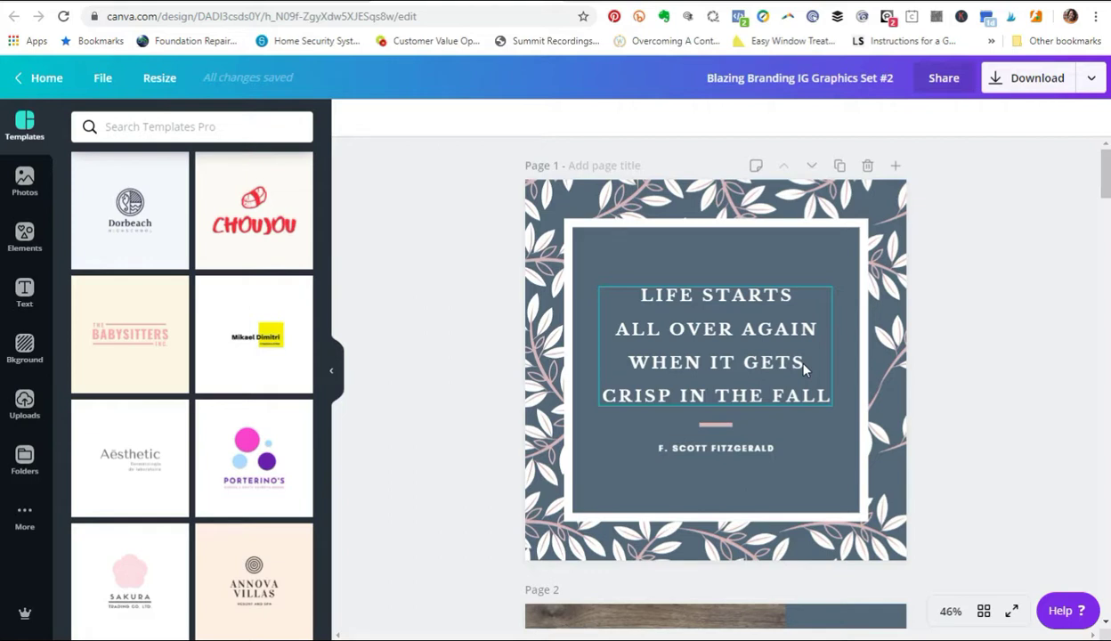
{"action": "scroll", "coordinate": [1025, 371], "scroll_direction": "down", "scroll_amount": 10}
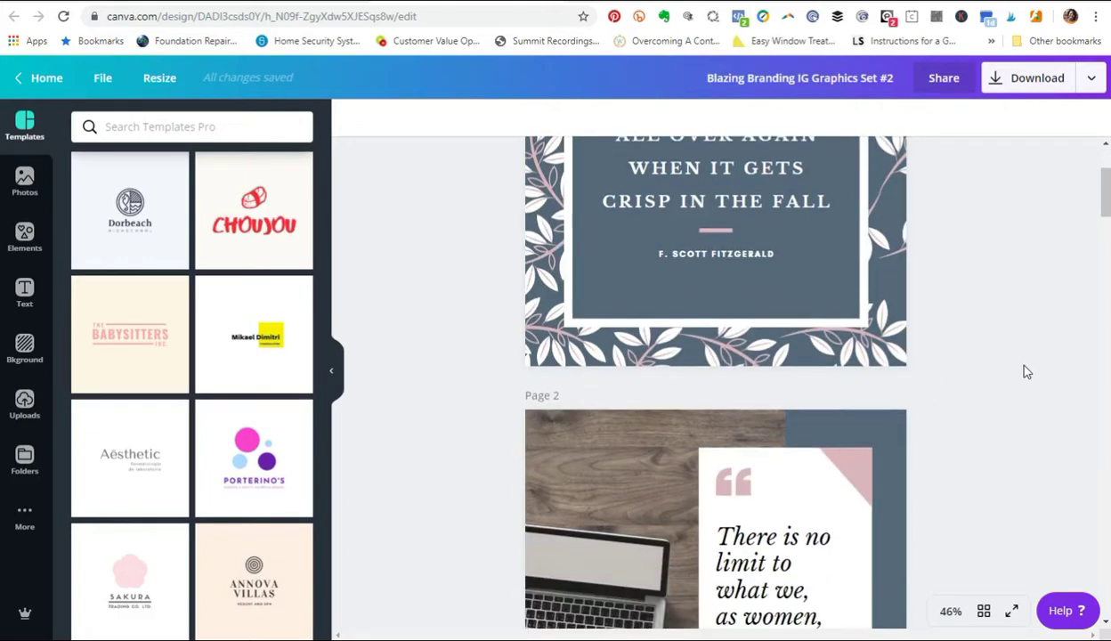
{"action": "scroll", "coordinate": [1025, 375], "scroll_direction": "down", "scroll_amount": 20}
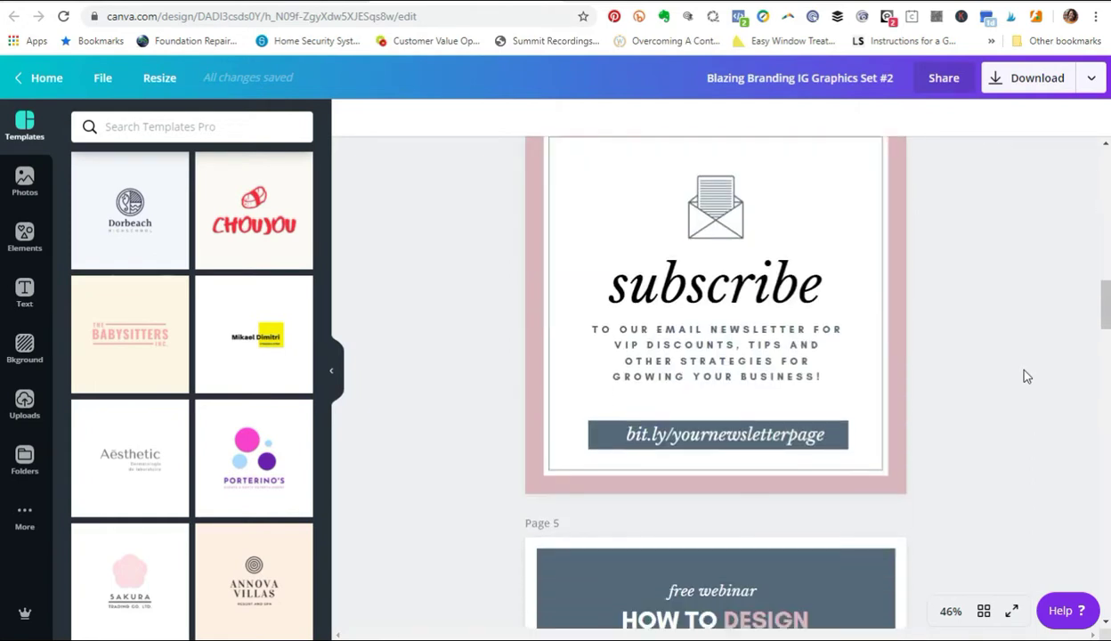
{"action": "scroll", "coordinate": [1031, 383], "scroll_direction": "down", "scroll_amount": 20}
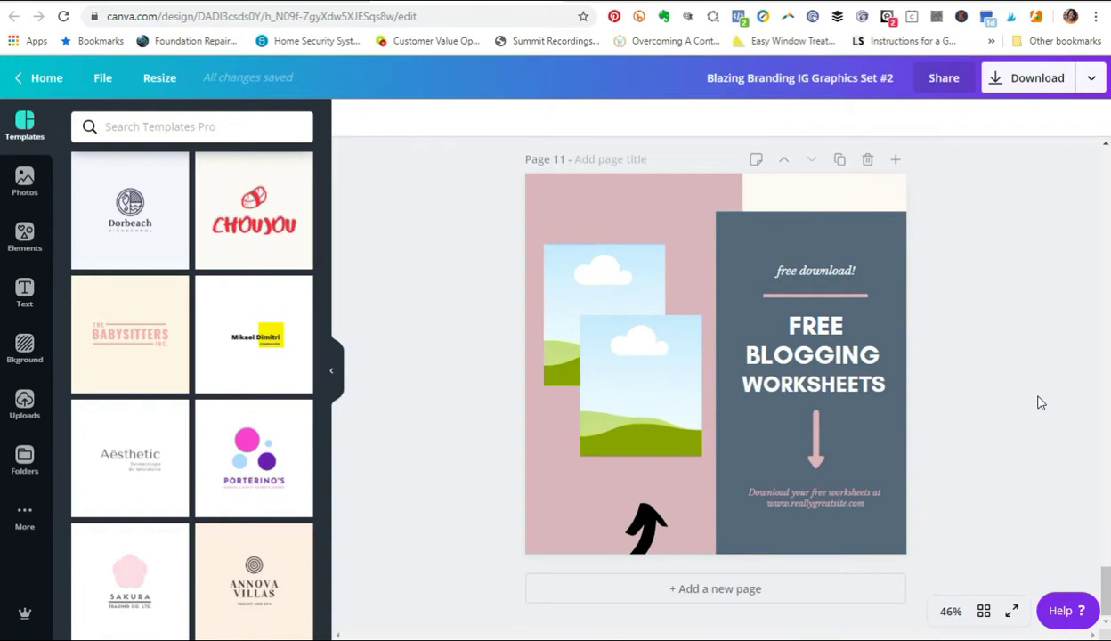
{"action": "scroll", "coordinate": [1041, 403], "scroll_direction": "up", "scroll_amount": 6}
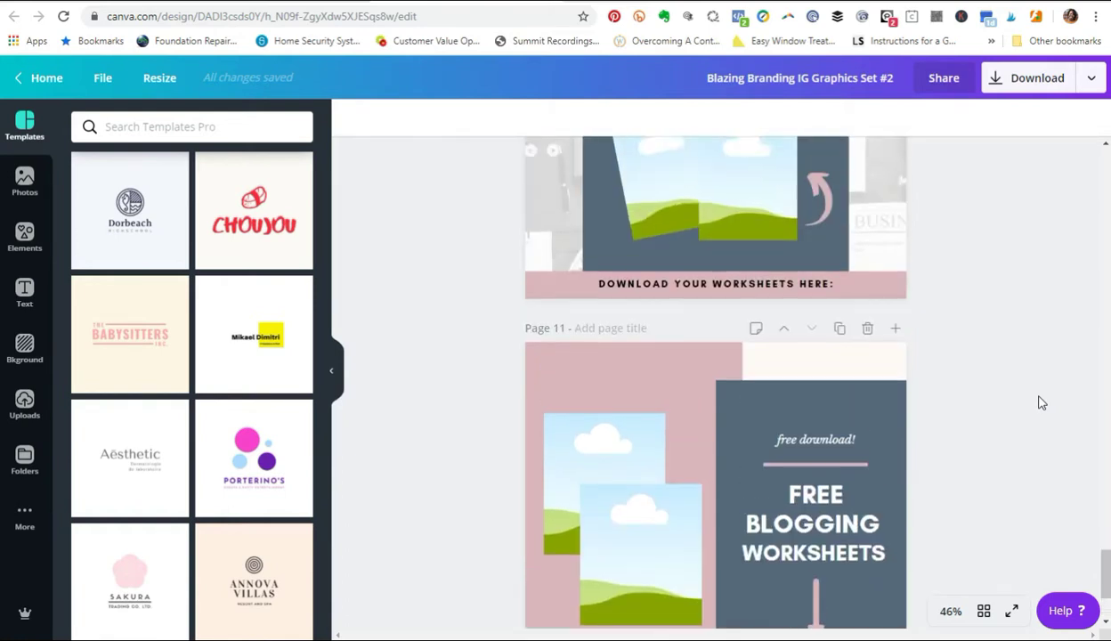
{"action": "scroll", "coordinate": [1042, 402], "scroll_direction": "up", "scroll_amount": 8}
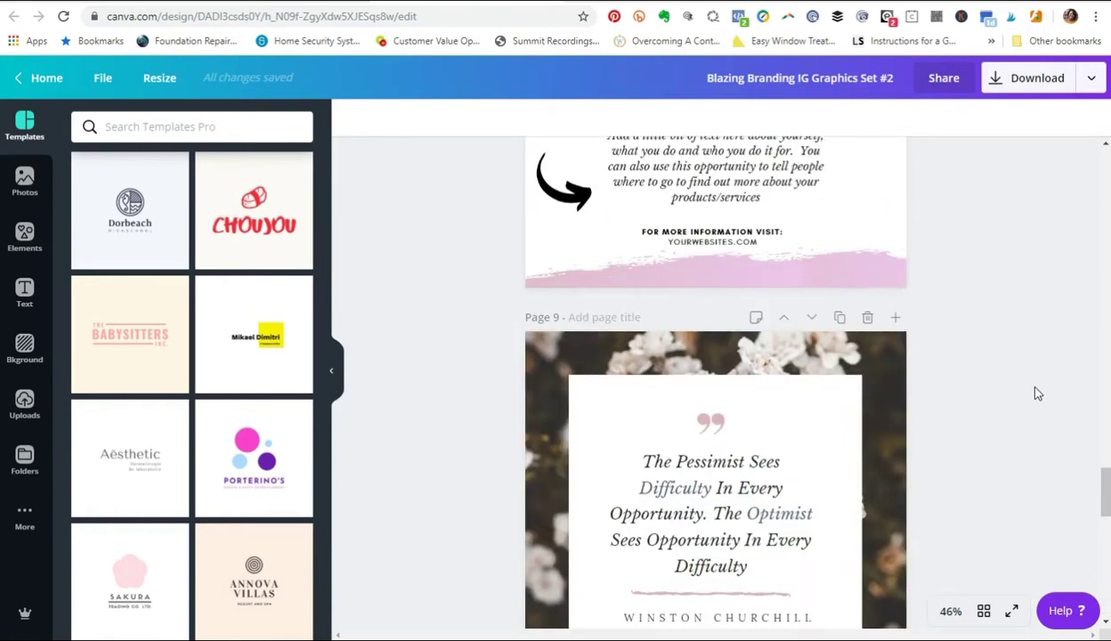
{"action": "scroll", "coordinate": [1037, 393], "scroll_direction": "up", "scroll_amount": 10}
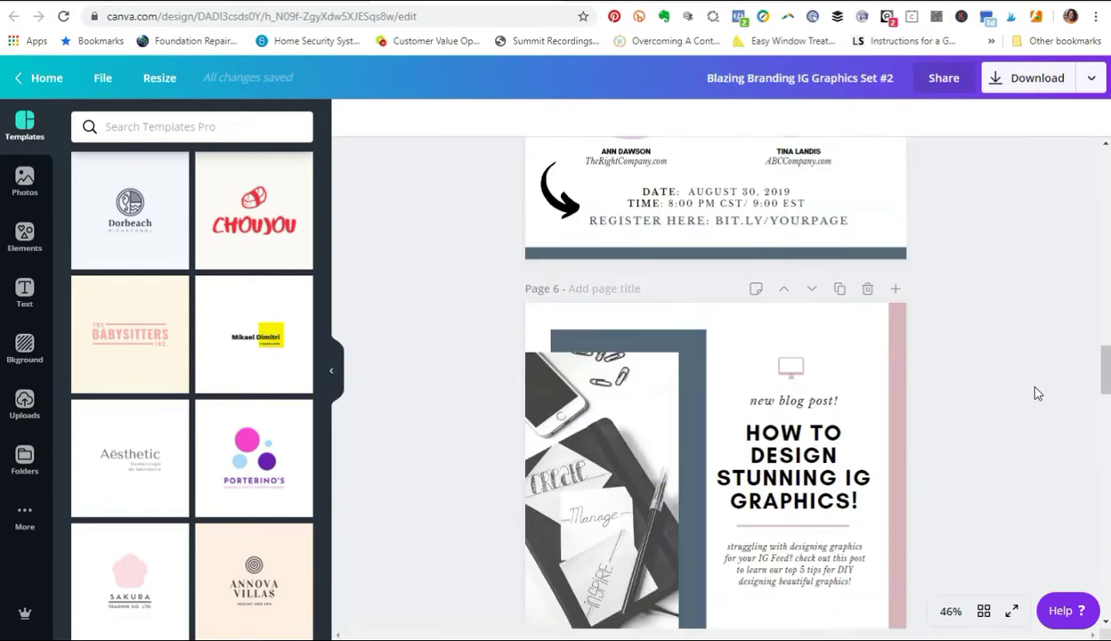
{"action": "scroll", "coordinate": [1037, 393], "scroll_direction": "up", "scroll_amount": 10}
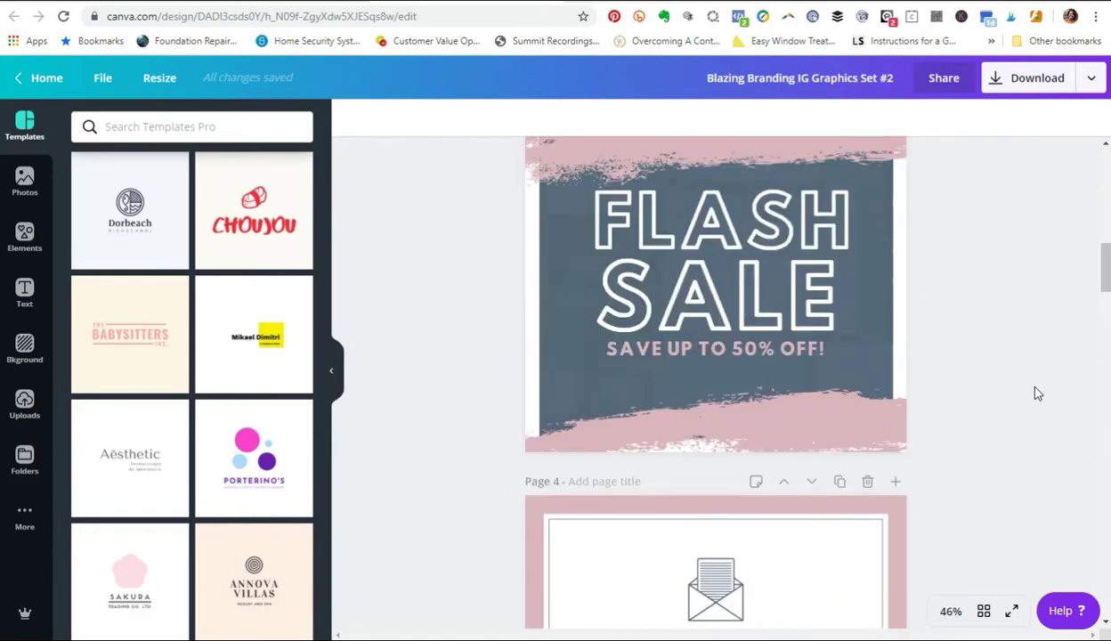
{"action": "scroll", "coordinate": [1037, 393], "scroll_direction": "up", "scroll_amount": 5}
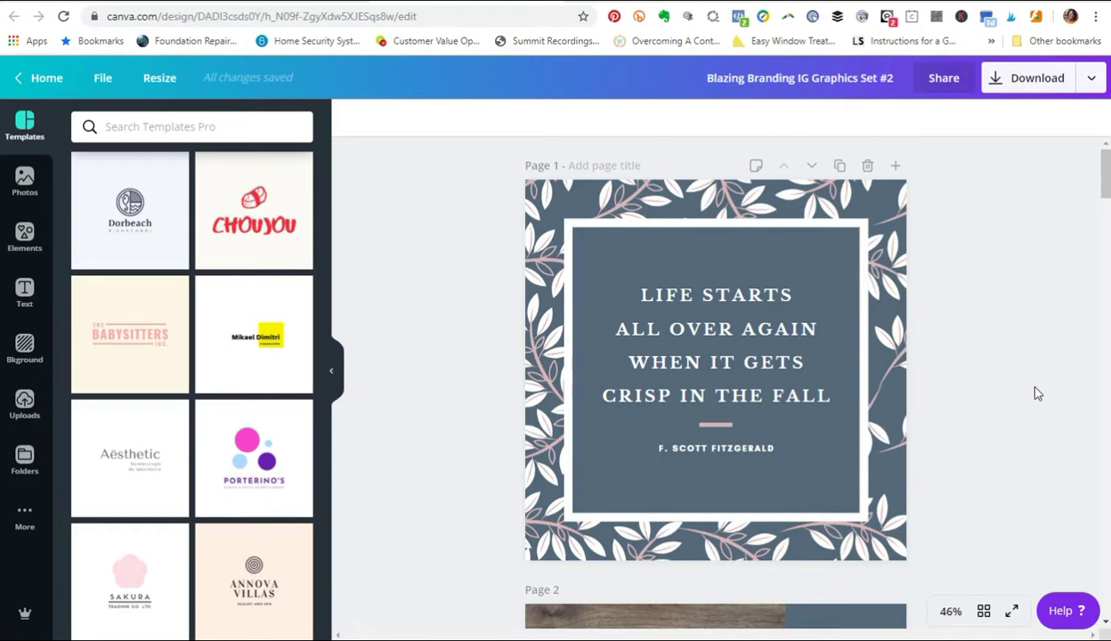
Duplicate Page 1, try teal stems and yellow leaves on the copy, then undo both colour changes
{"action": "left_click", "coordinate": [839, 168]}
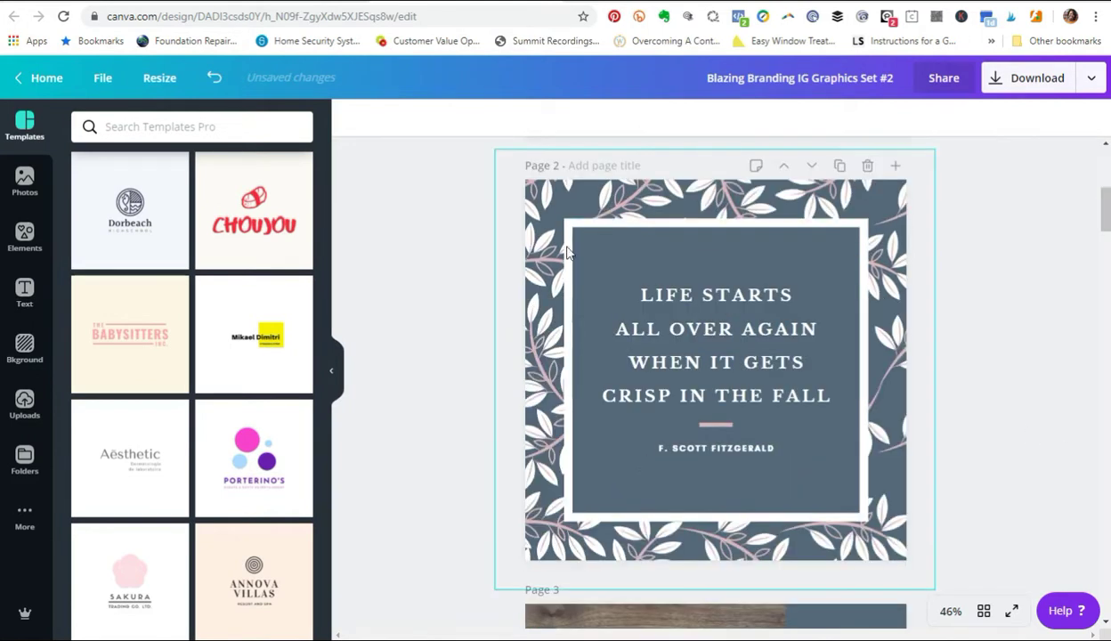
{"action": "left_click", "coordinate": [556, 201]}
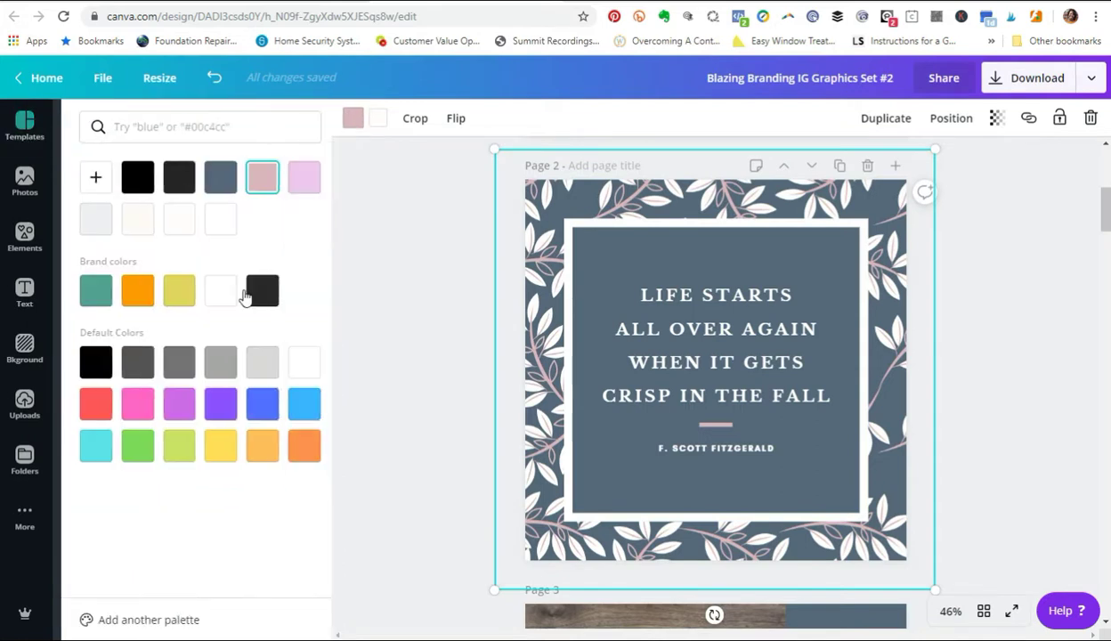
{"action": "left_click", "coordinate": [352, 117]}
{"action": "left_click", "coordinate": [87, 290]}
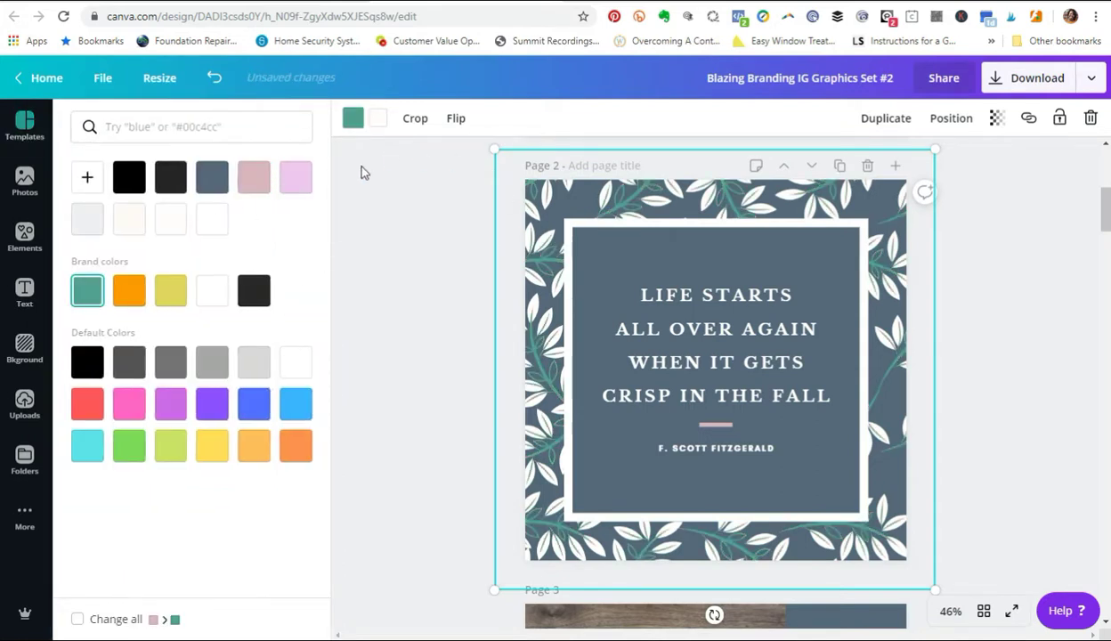
{"action": "left_click", "coordinate": [376, 123]}
{"action": "left_click", "coordinate": [169, 287]}
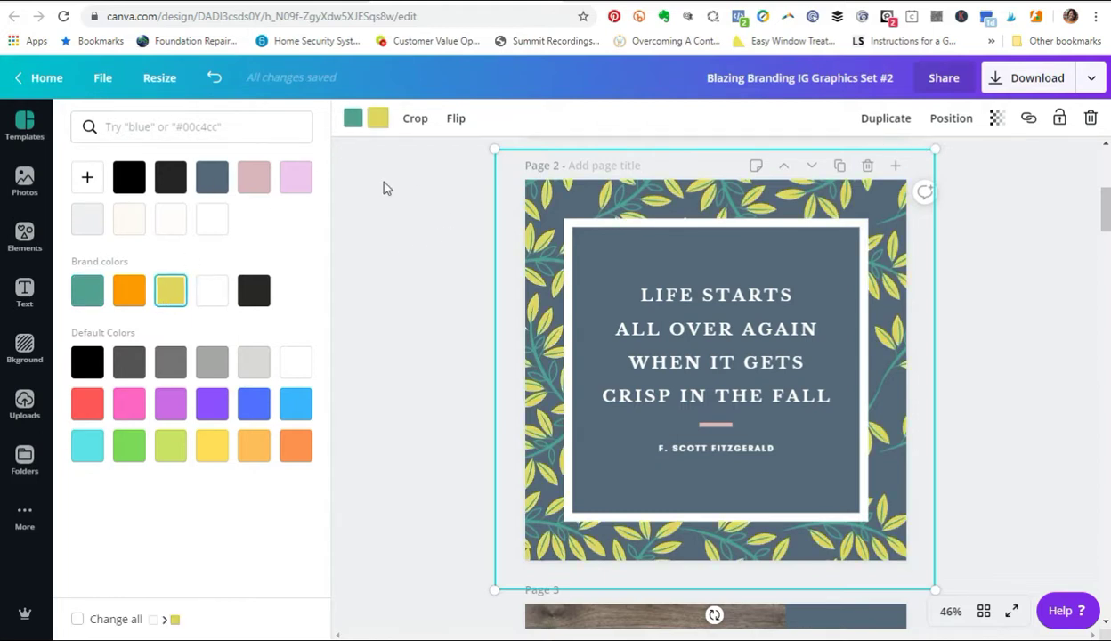
{"action": "left_click", "coordinate": [214, 78]}
{"action": "left_click", "coordinate": [213, 77]}
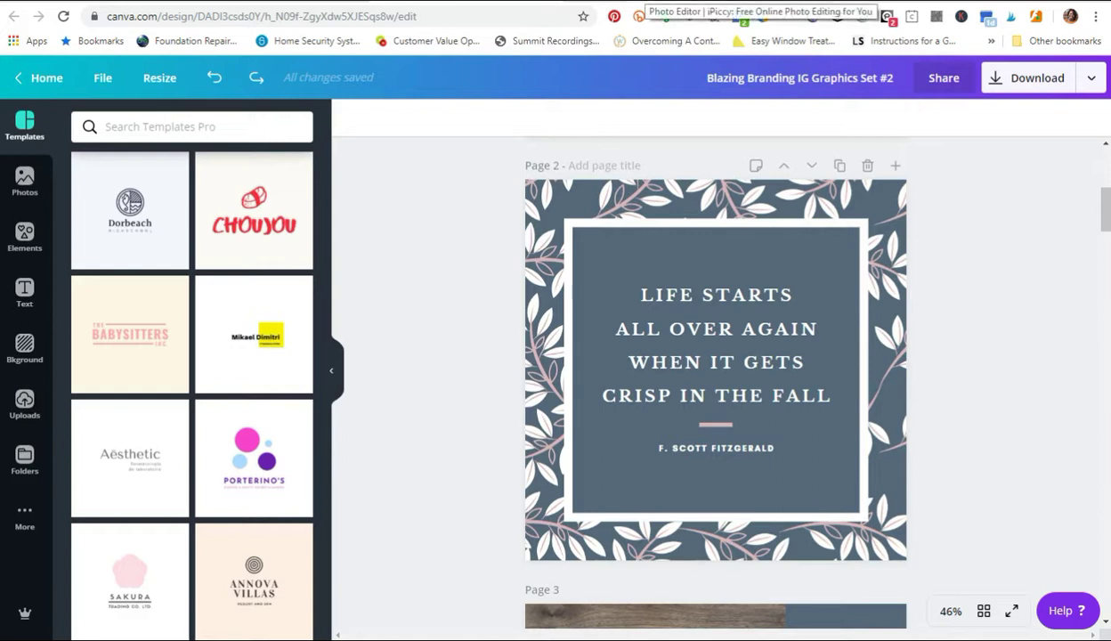
{"action": "left_click", "coordinate": [639, 16]}
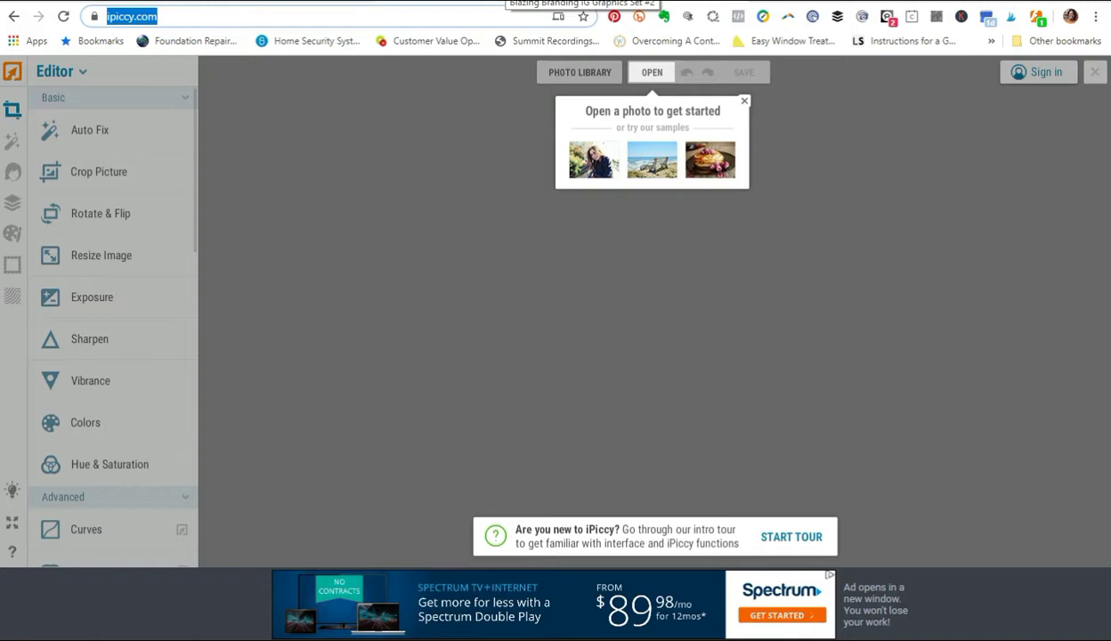
{"action": "left_click", "coordinate": [570, 2]}
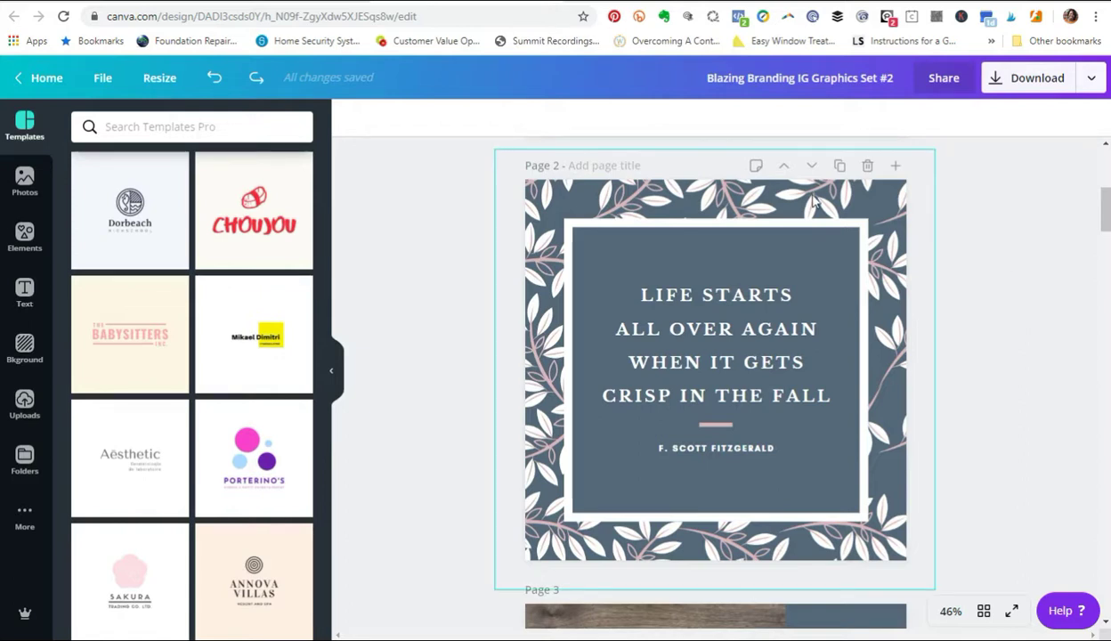
Download only Page 2 as 'Blazing Branding IG Graphics Set #2.png'
{"action": "left_click", "coordinate": [990, 89]}
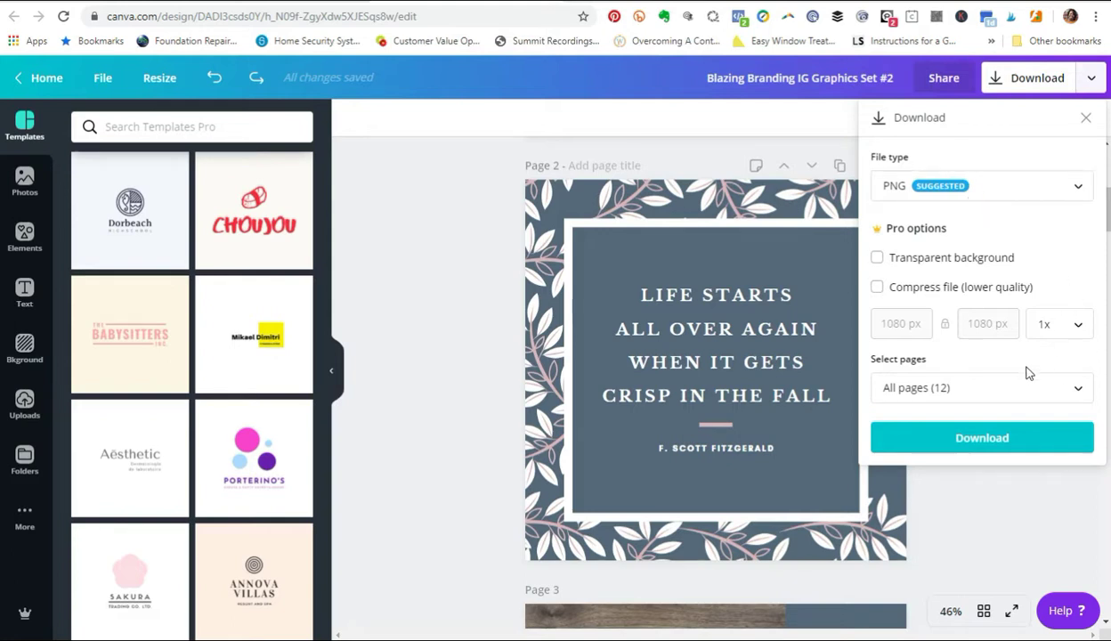
{"action": "left_click", "coordinate": [1072, 391]}
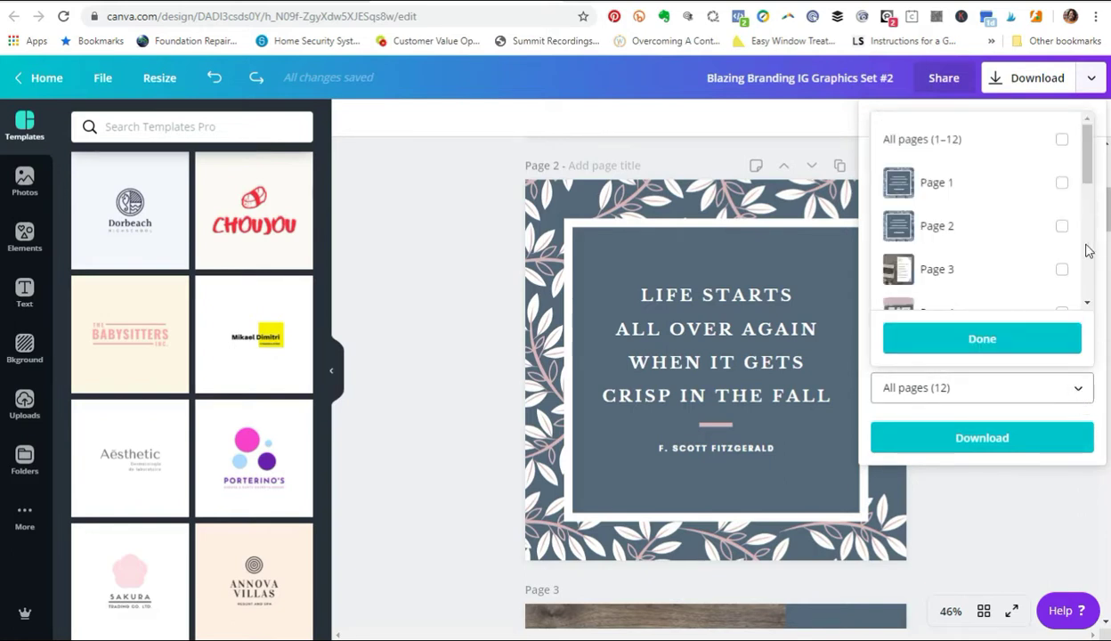
{"action": "left_click", "coordinate": [1062, 227]}
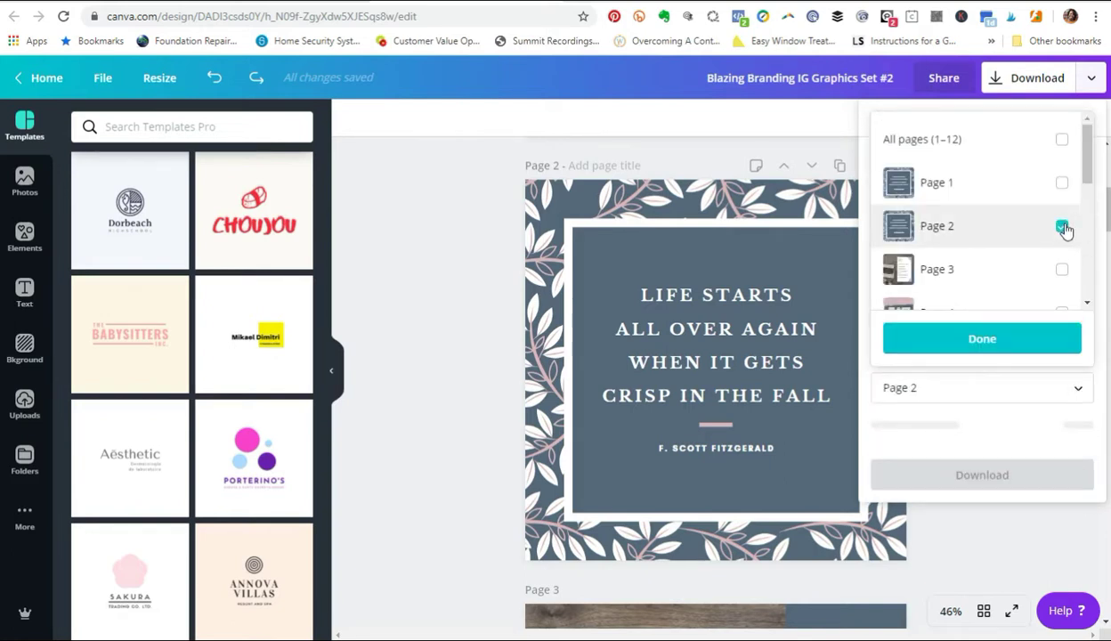
{"action": "left_click", "coordinate": [945, 339]}
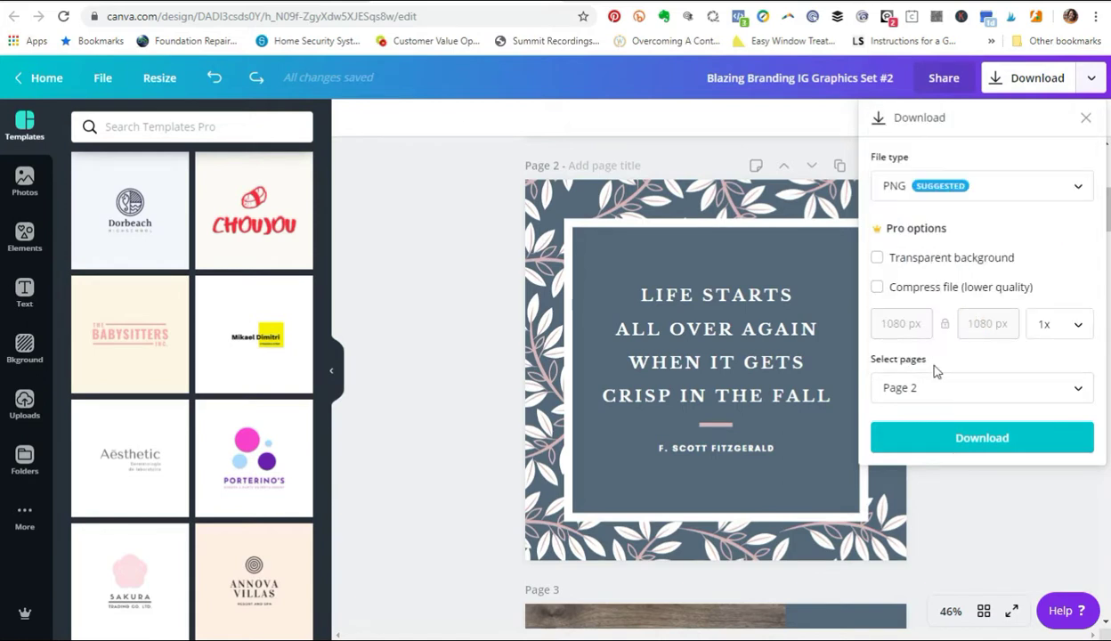
{"action": "left_click", "coordinate": [980, 444]}
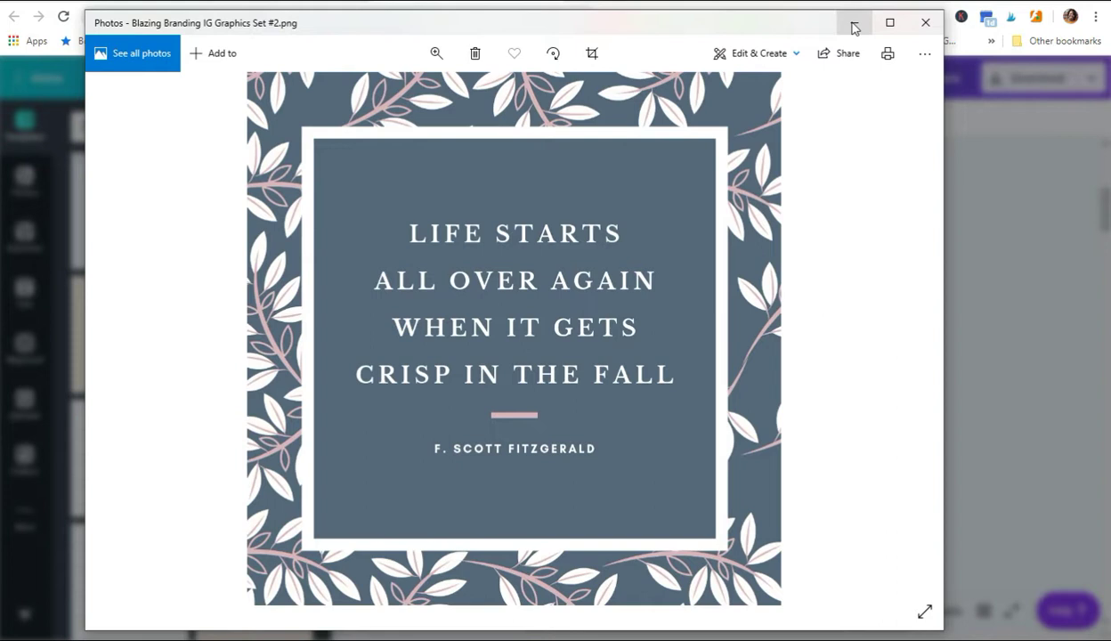
Minimize the Photos preview and choose Continue editing in Canva's published dialog
{"action": "left_click", "coordinate": [853, 26]}
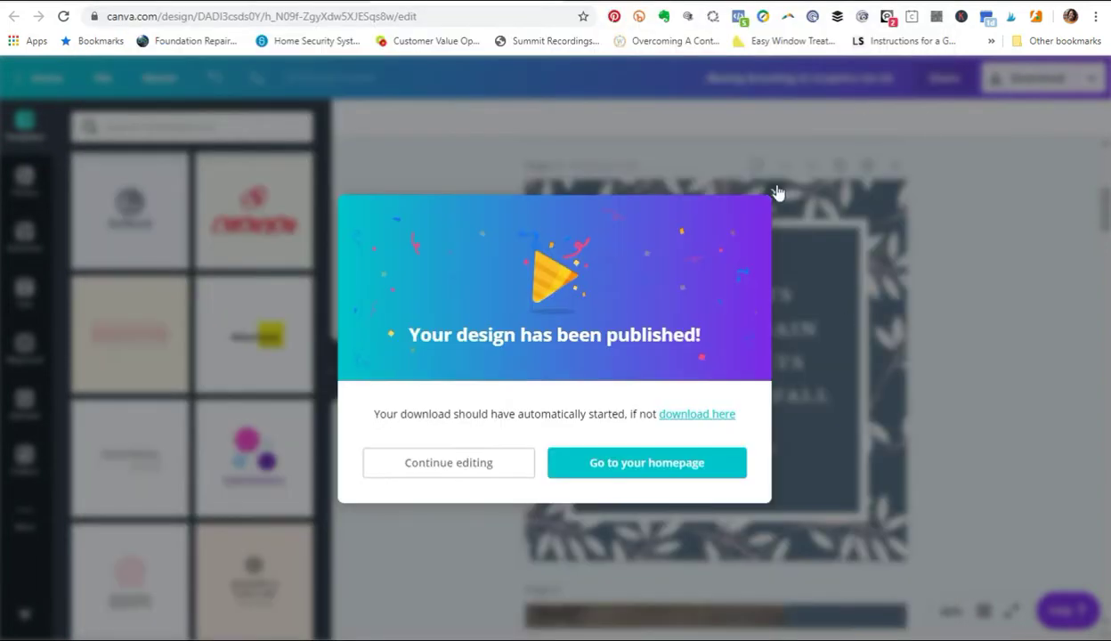
{"action": "left_click", "coordinate": [994, 268]}
{"action": "scroll", "coordinate": [993, 268], "scroll_direction": "down", "scroll_amount": 2}
Switch from Canva to the iPiccy photo editor tab
{"action": "scroll", "coordinate": [954, 156], "scroll_direction": "up", "scroll_amount": 3}
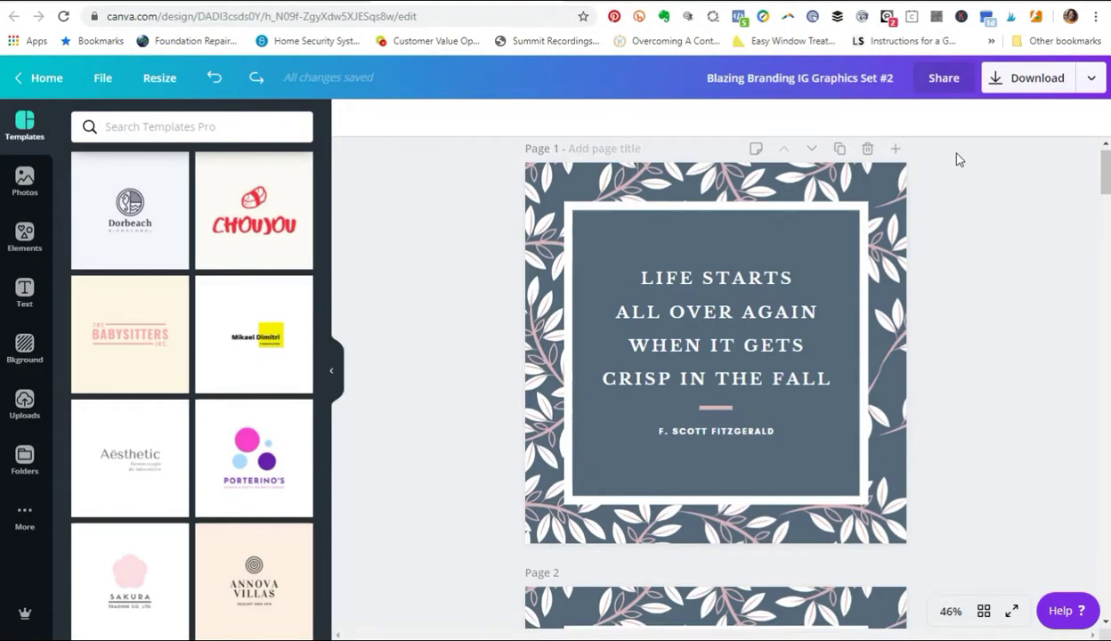
{"action": "key", "text": "ctrl+Tab"}
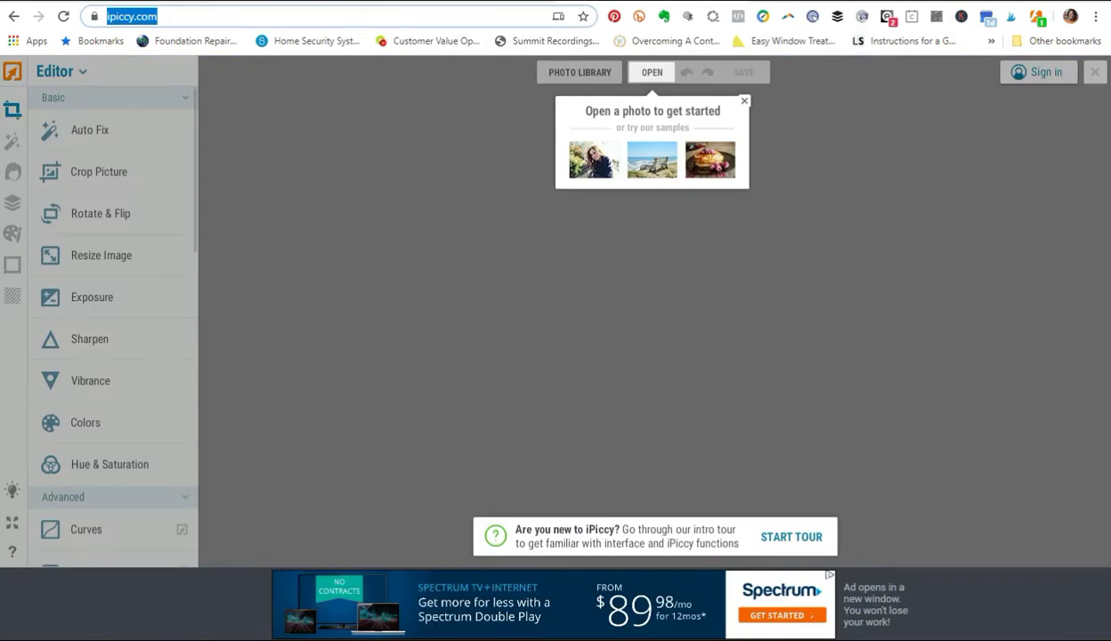
{"action": "left_click", "coordinate": [399, 17]}
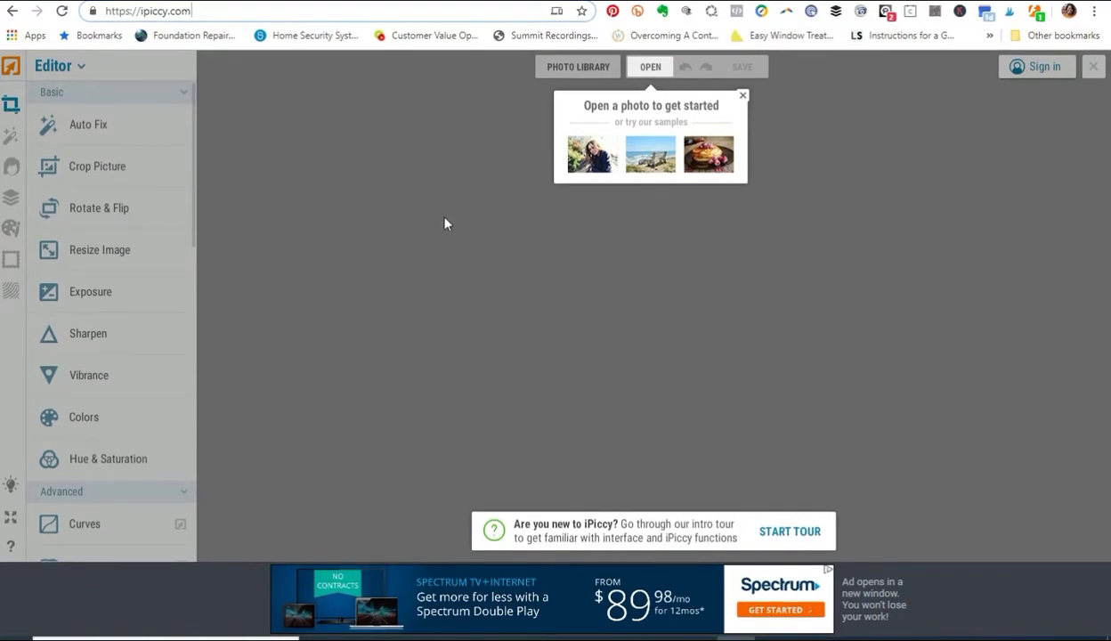
Open Blazing Branding IG Graphics Set #2 from the Downloads folder via OPEN > My computer
{"action": "left_click", "coordinate": [649, 69]}
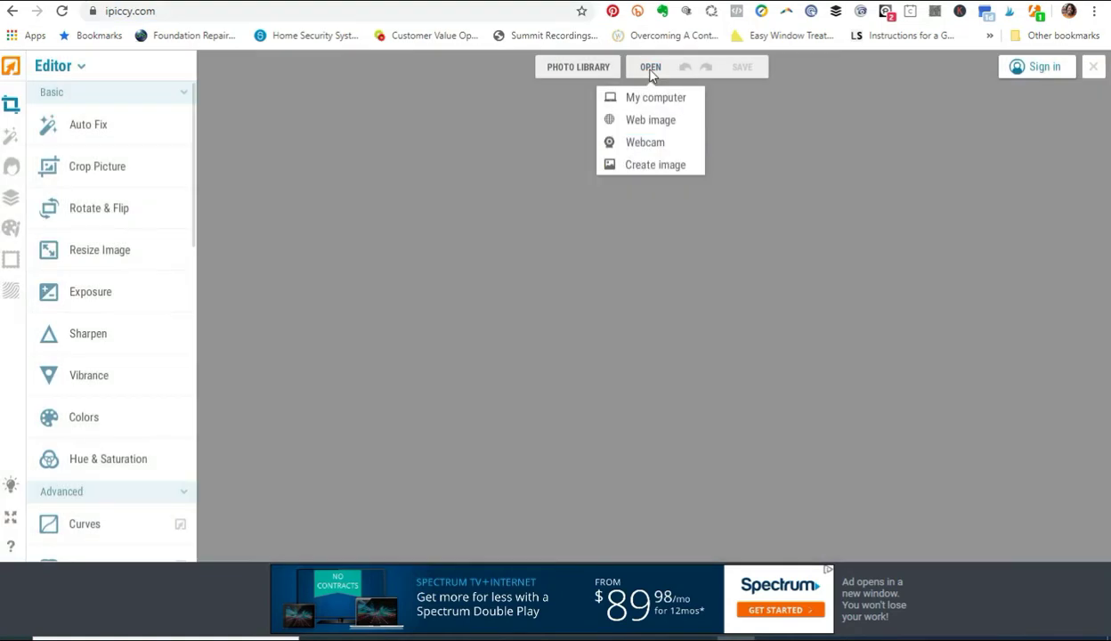
{"action": "left_click", "coordinate": [654, 100]}
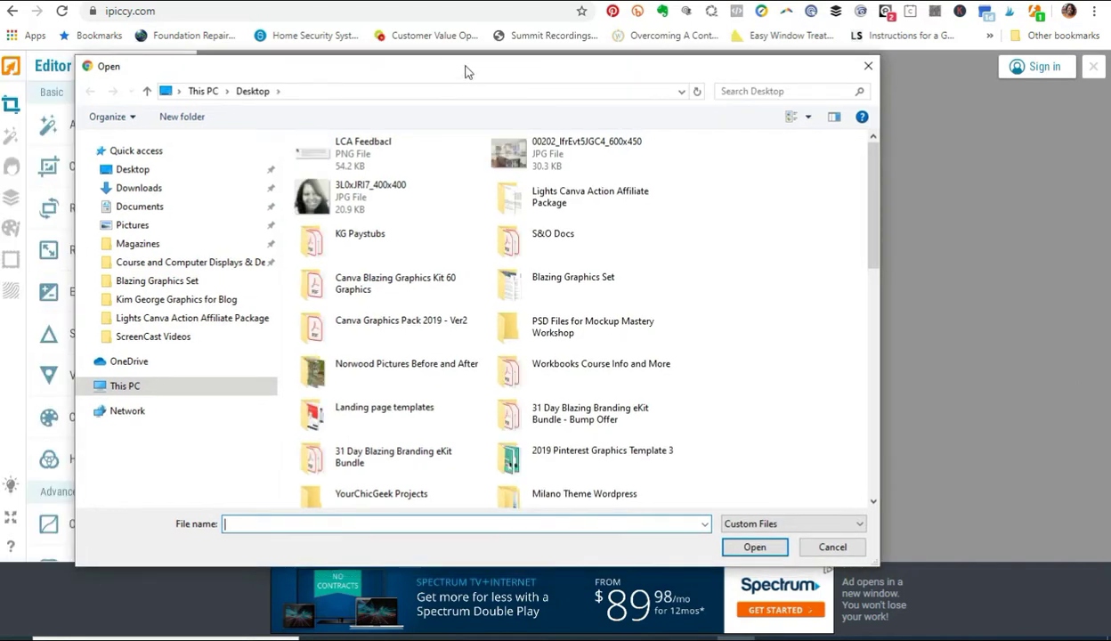
{"action": "left_click", "coordinate": [140, 171]}
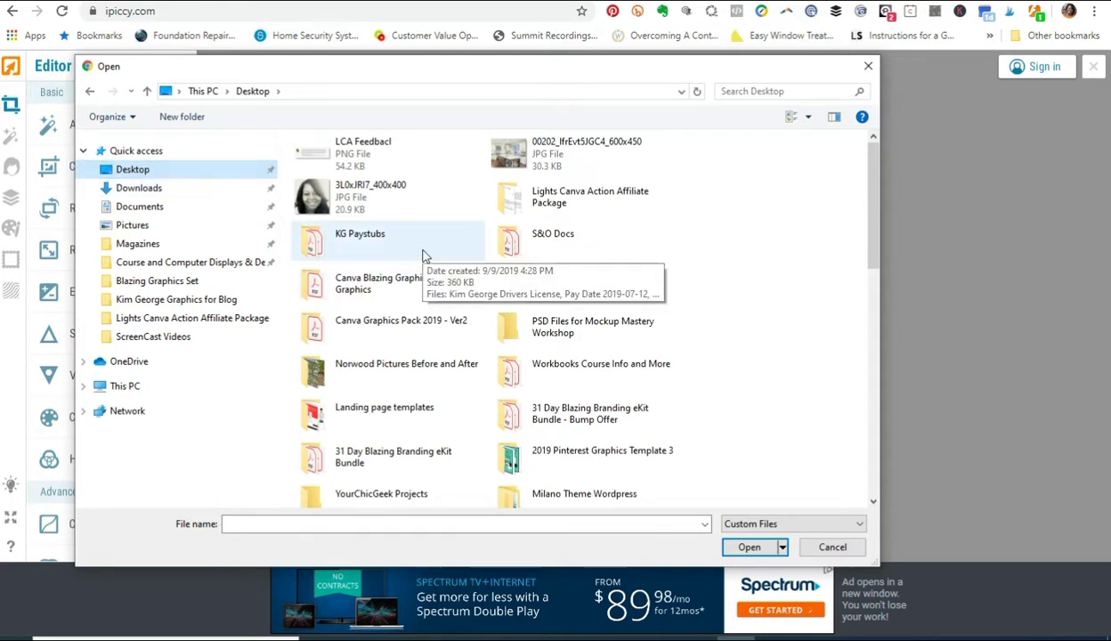
{"action": "left_click", "coordinate": [165, 192]}
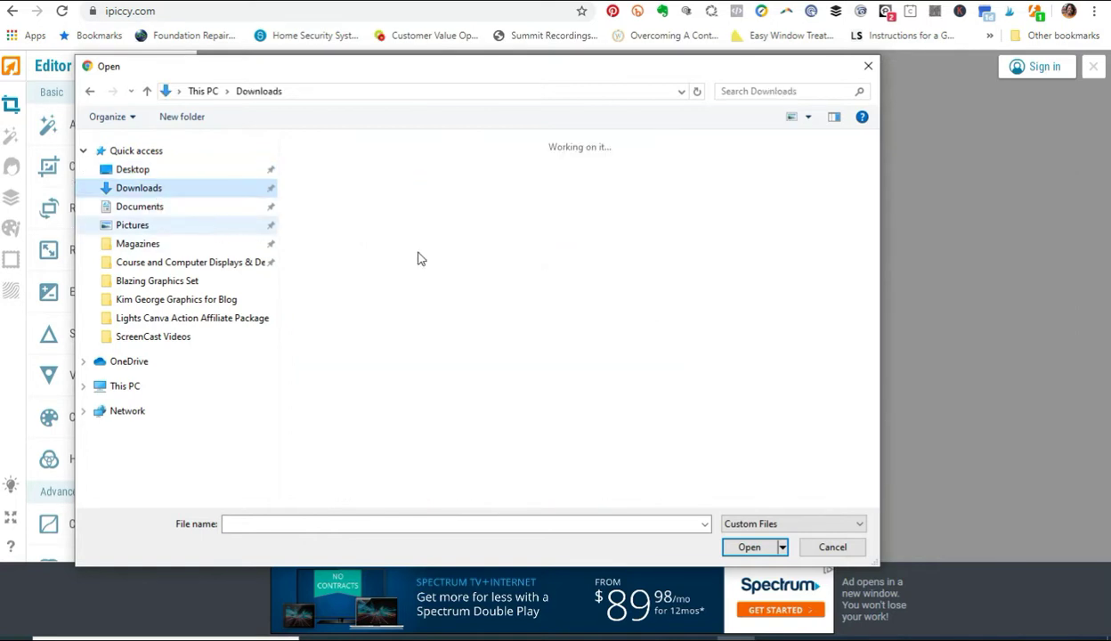
{"action": "left_click", "coordinate": [342, 196]}
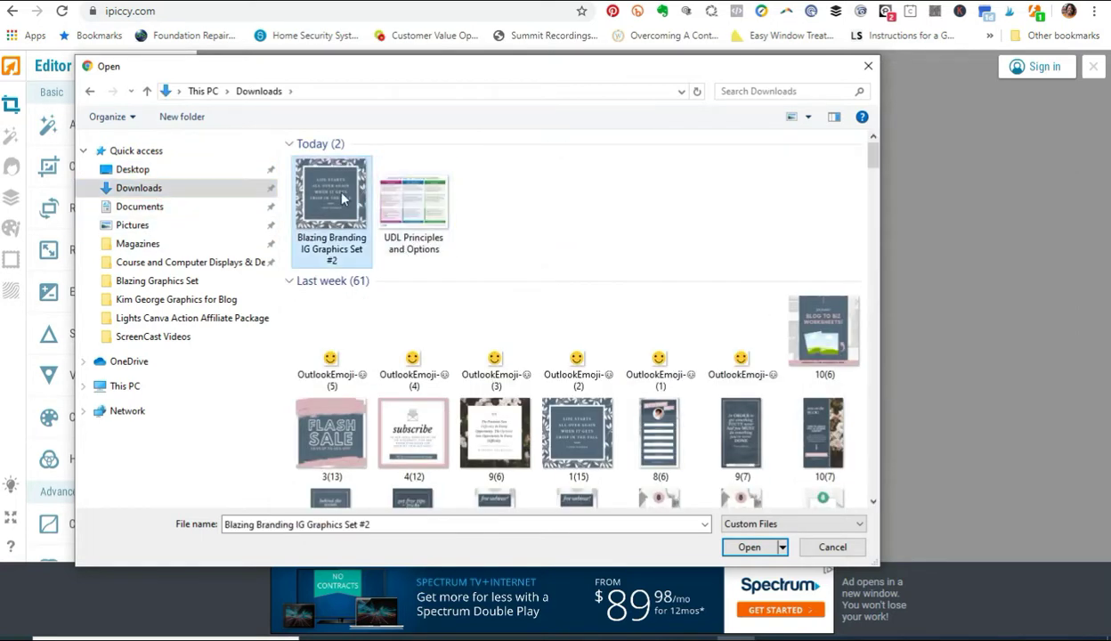
{"action": "left_click", "coordinate": [746, 546]}
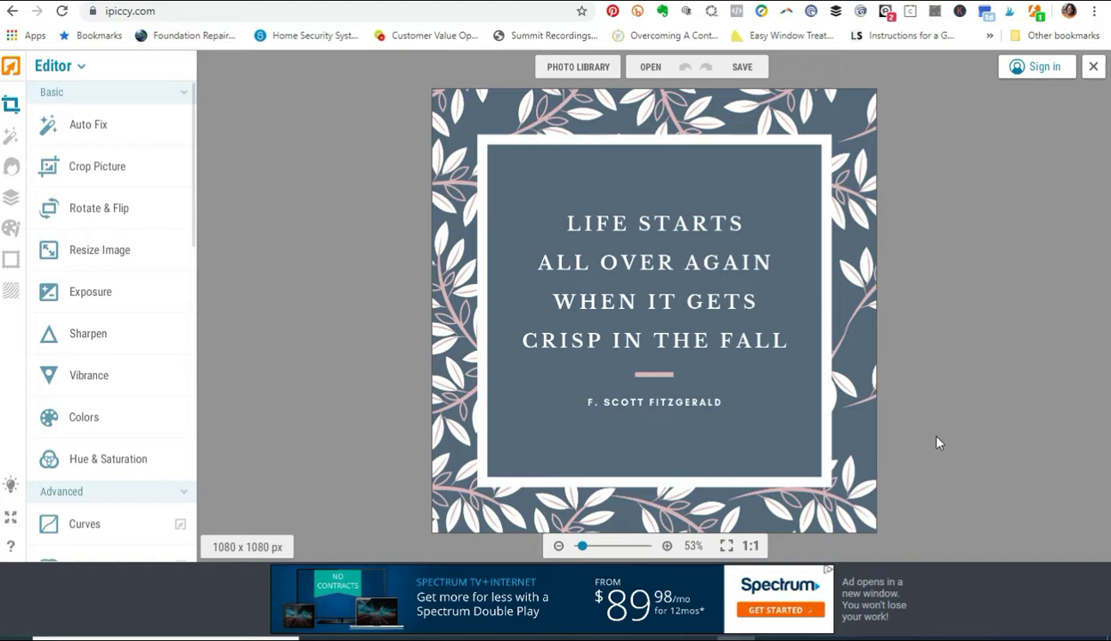
Add a Frames Drop Shadow, previewing Distance 28, Size 28, Angle 45 and Fade 25
{"action": "left_click", "coordinate": [10, 260]}
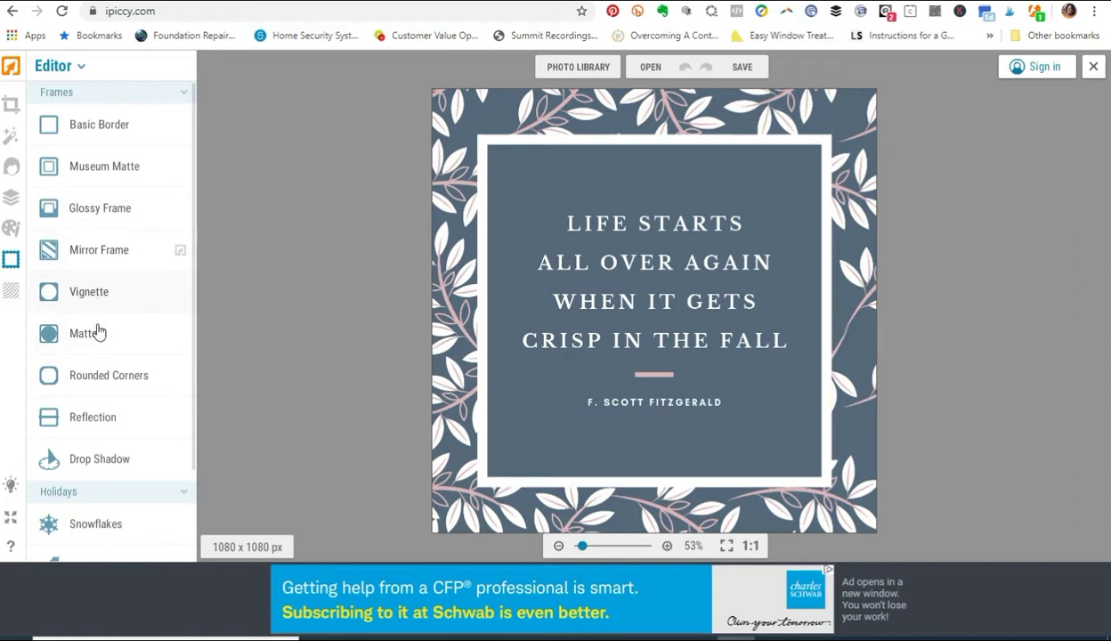
{"action": "left_click", "coordinate": [86, 459]}
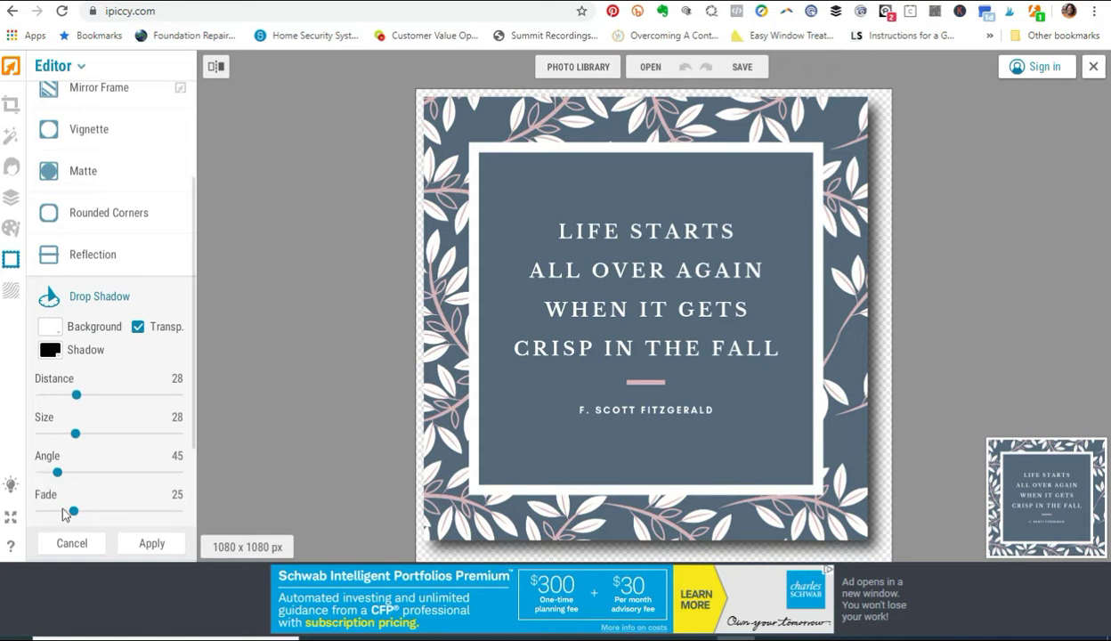
Set the shadow to fade 15, angle 40, size 29, distance 24 and apply it
{"action": "mouse_move", "coordinate": [71, 510]}
{"action": "left_mouse_down"}
{"action": "mouse_move", "coordinate": [106, 513]}
{"action": "mouse_move", "coordinate": [39, 510]}
{"action": "mouse_move", "coordinate": [61, 511]}
{"action": "left_mouse_up"}
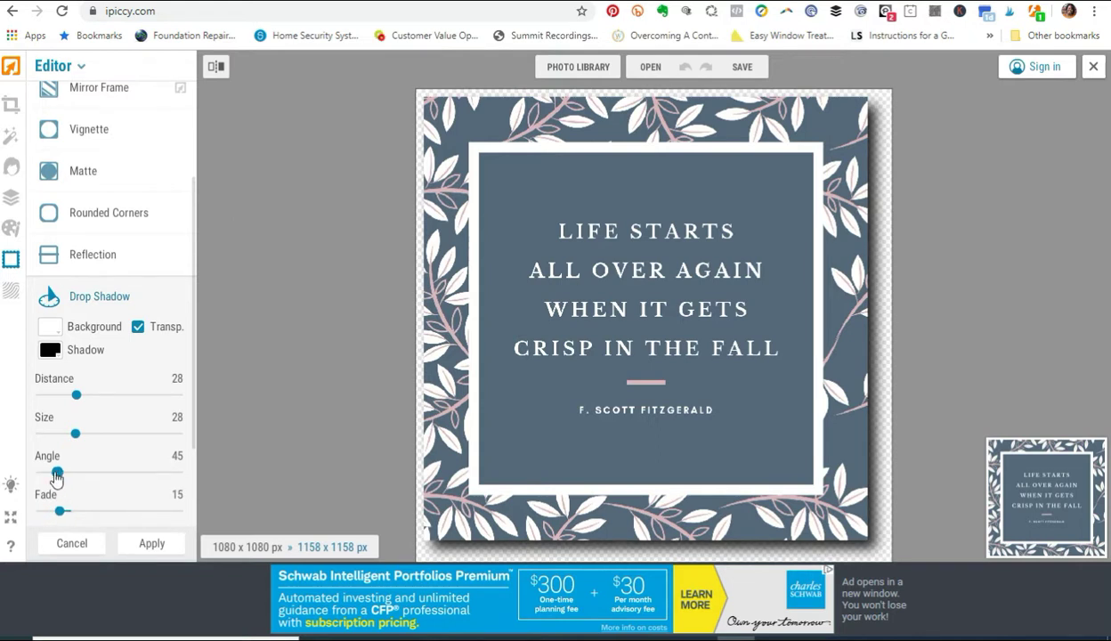
{"action": "left_click_drag", "start_coordinate": [56, 472], "coordinate": [55, 473]}
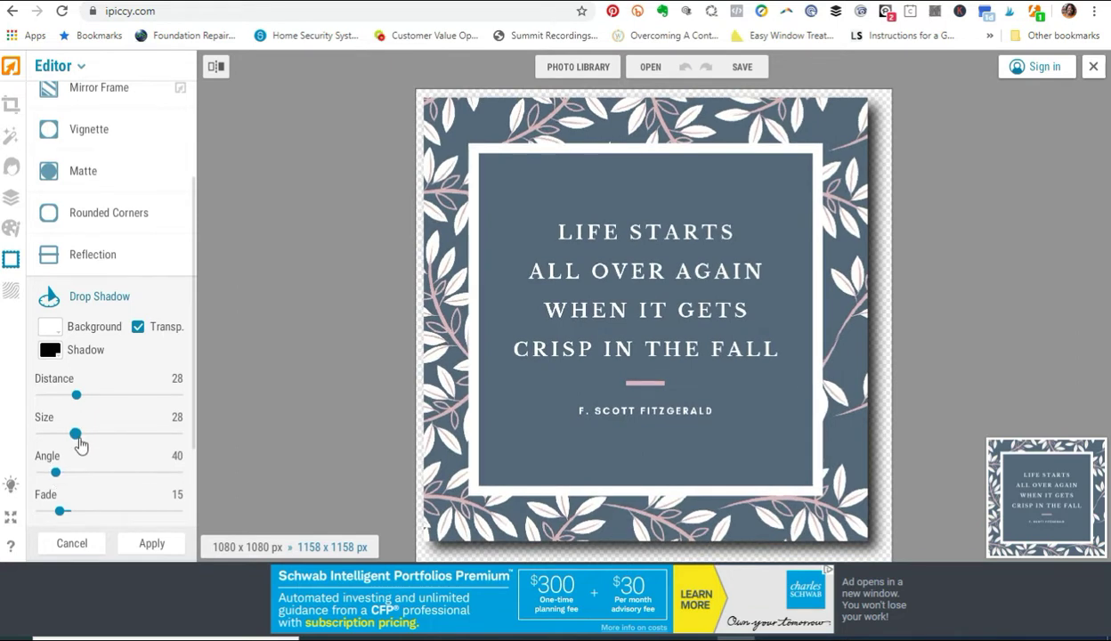
{"action": "left_click_drag", "start_coordinate": [75, 434], "coordinate": [77, 434]}
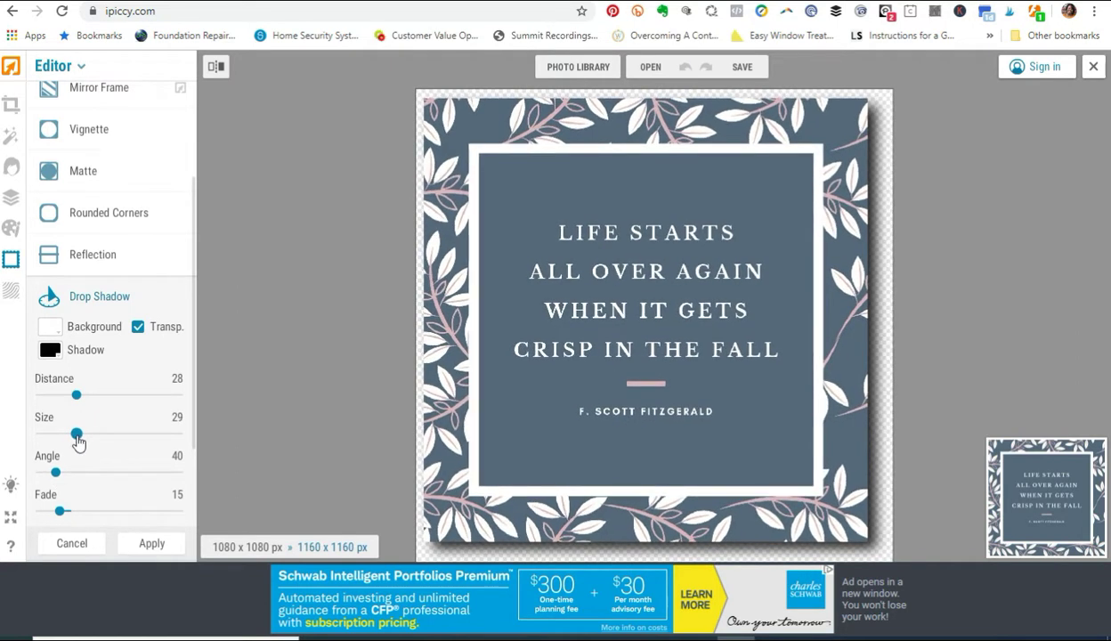
{"action": "left_click_drag", "start_coordinate": [76, 394], "coordinate": [72, 398]}
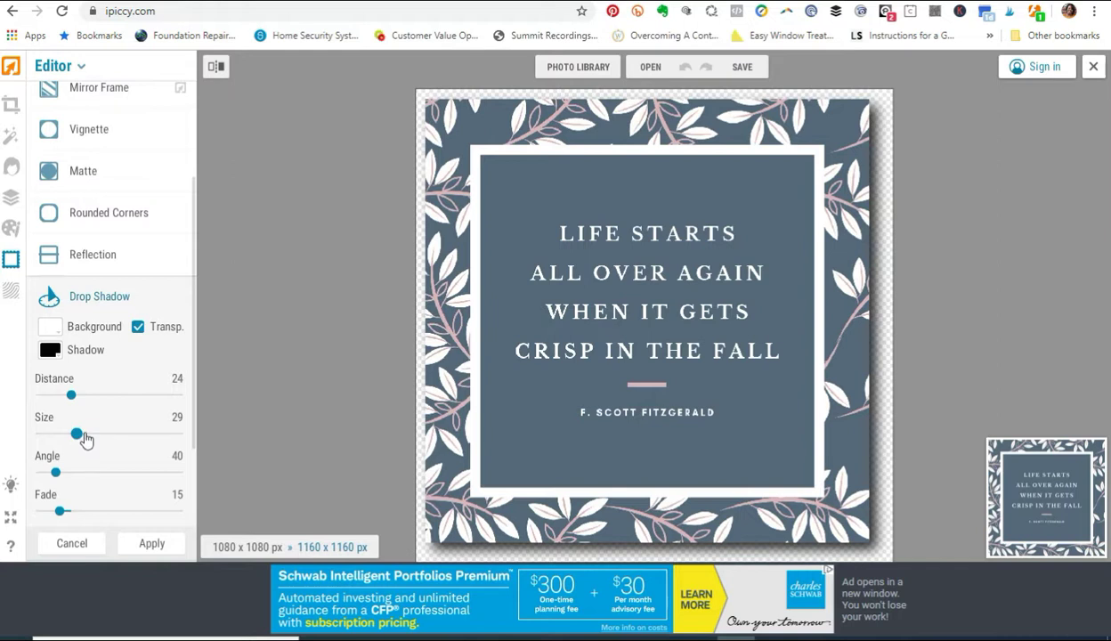
{"action": "left_click", "coordinate": [152, 544]}
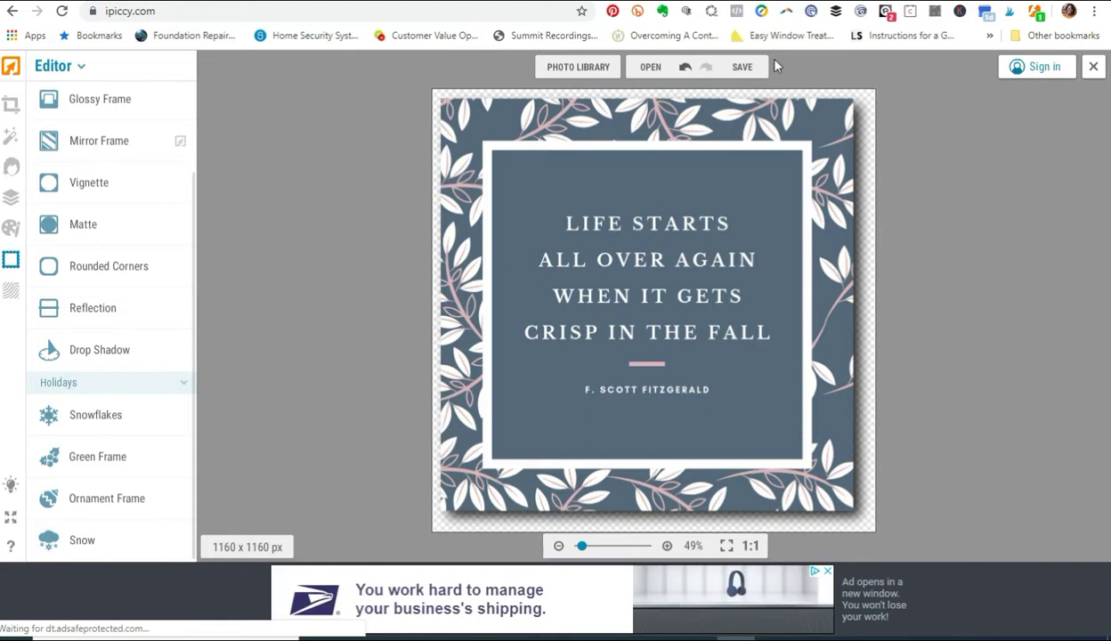
Save the image to the Desktop as the PNG 'Blazing Branding IG Graphics Dropshadow'
{"action": "left_click", "coordinate": [742, 67]}
{"action": "left_click", "coordinate": [742, 100]}
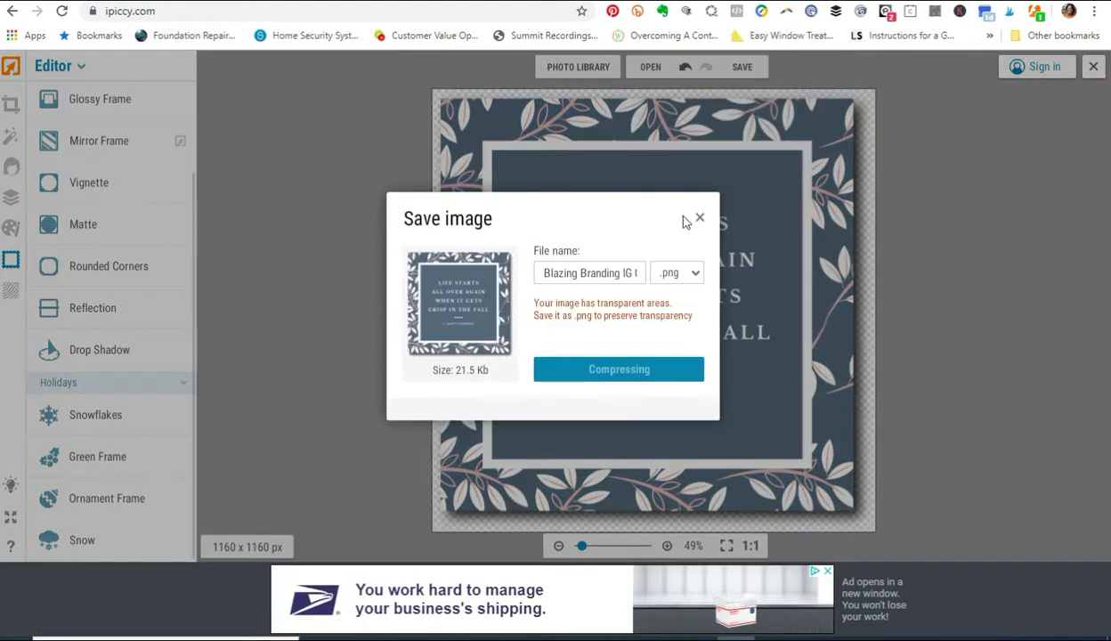
{"action": "left_click", "coordinate": [598, 274]}
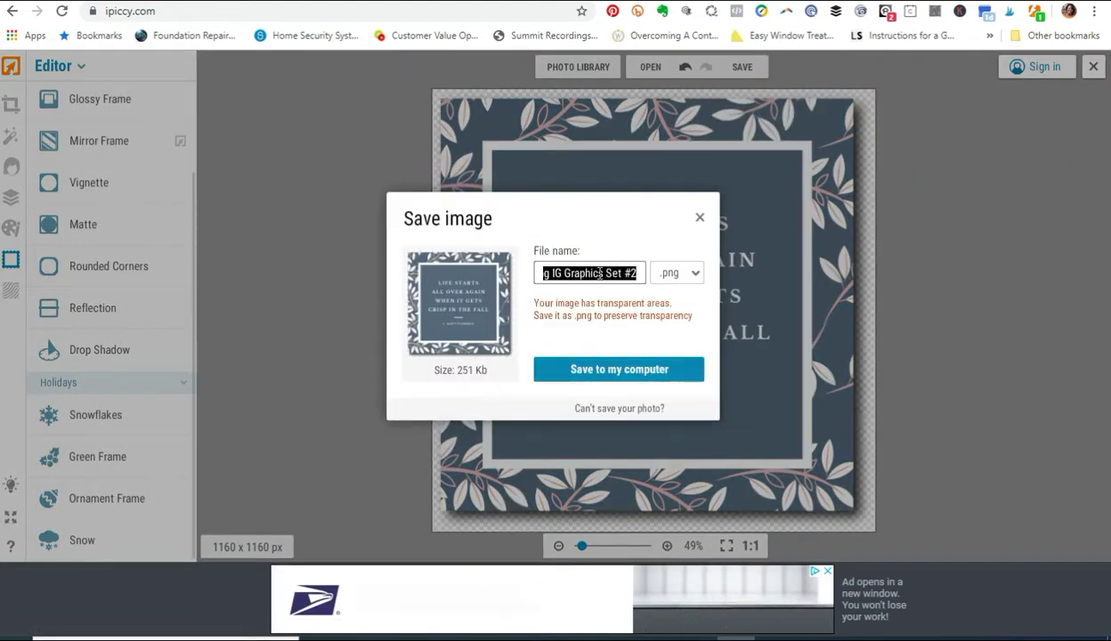
{"action": "key", "text": "End"}
{"action": "key", "text": "BackSpace"}
{"action": "key", "text": "BackSpace"}
{"action": "key", "text": "BackSpace"}
{"action": "key", "text": "BackSpace"}
{"action": "key", "text": "BackSpace"}
{"action": "key", "text": "BackSpace"}
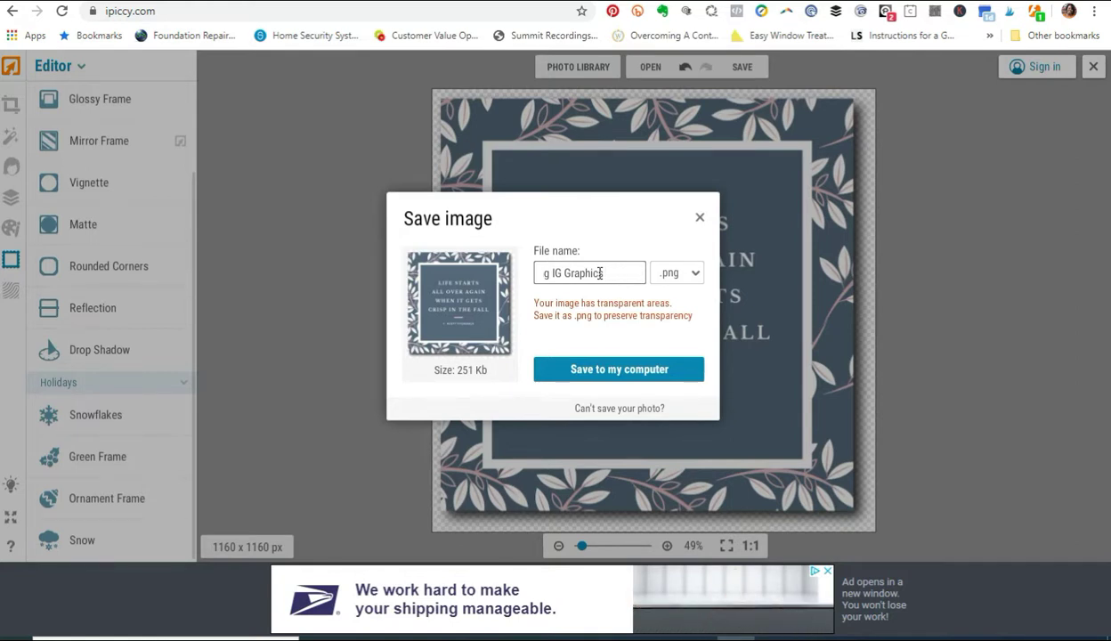
{"action": "type", "text": "Dropshadwo"}
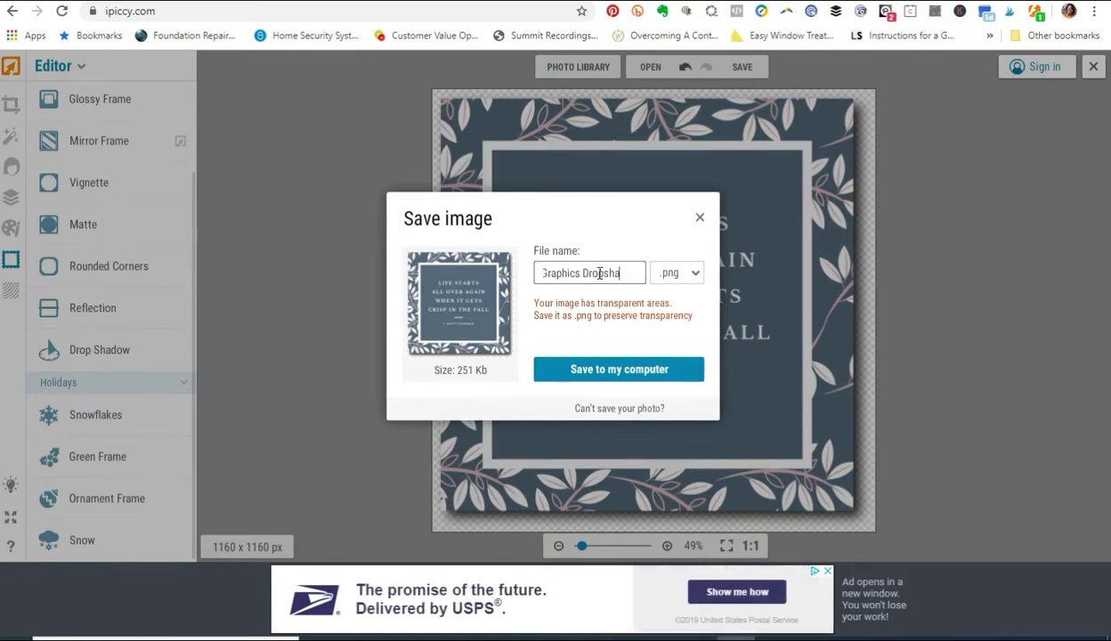
{"action": "key", "text": "BackSpace"}
{"action": "key", "text": "BackSpace"}
{"action": "type", "text": "ow"}
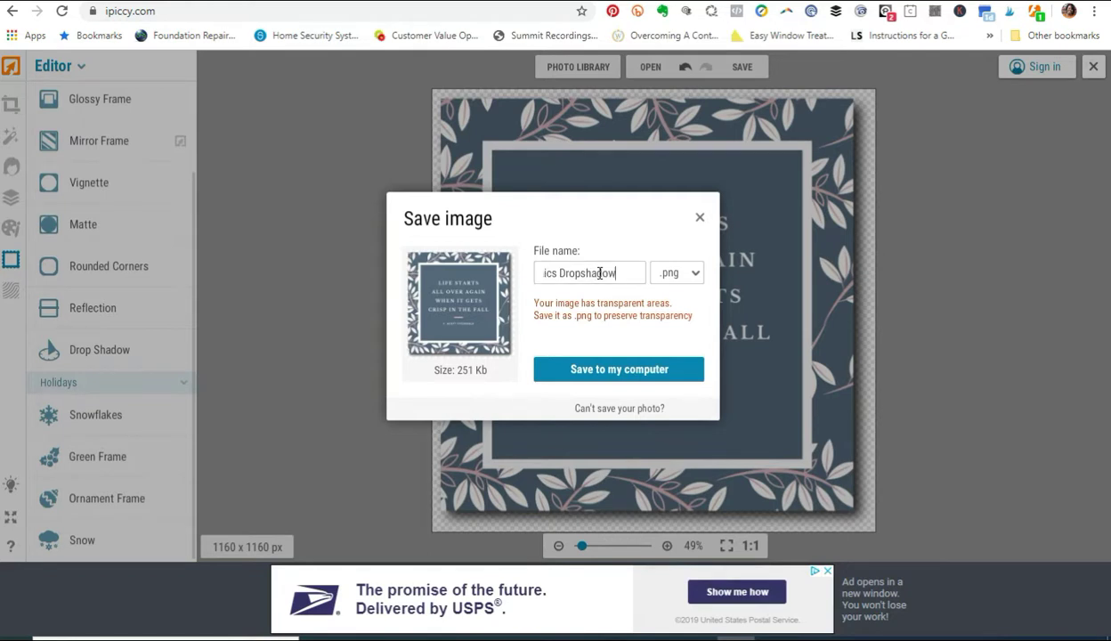
{"action": "left_click", "coordinate": [614, 370]}
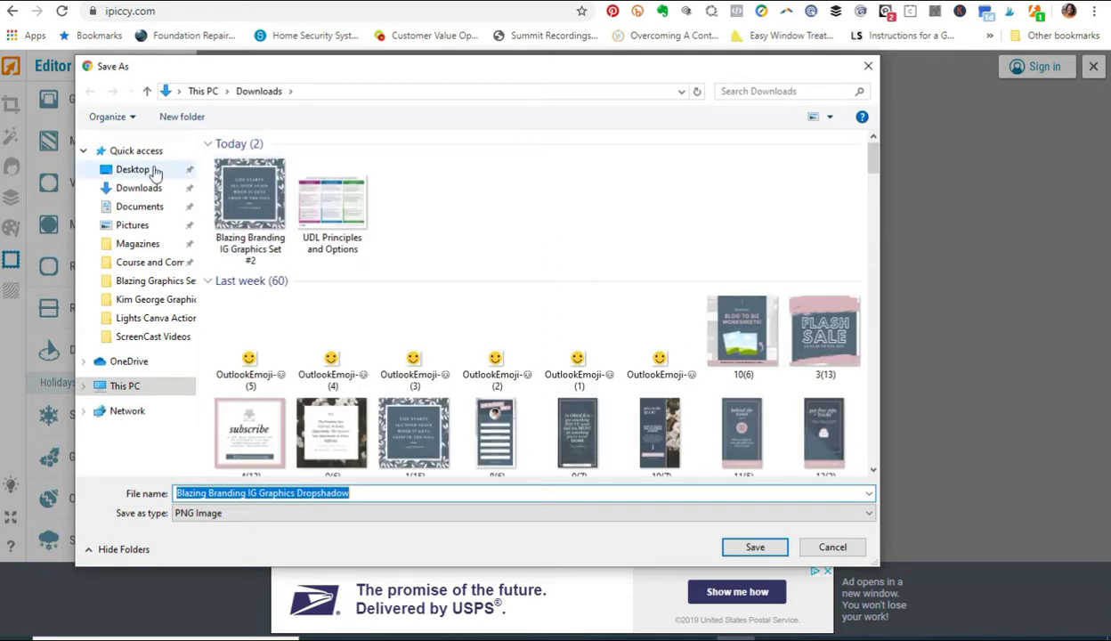
{"action": "left_click", "coordinate": [132, 169]}
{"action": "left_click", "coordinate": [754, 548]}
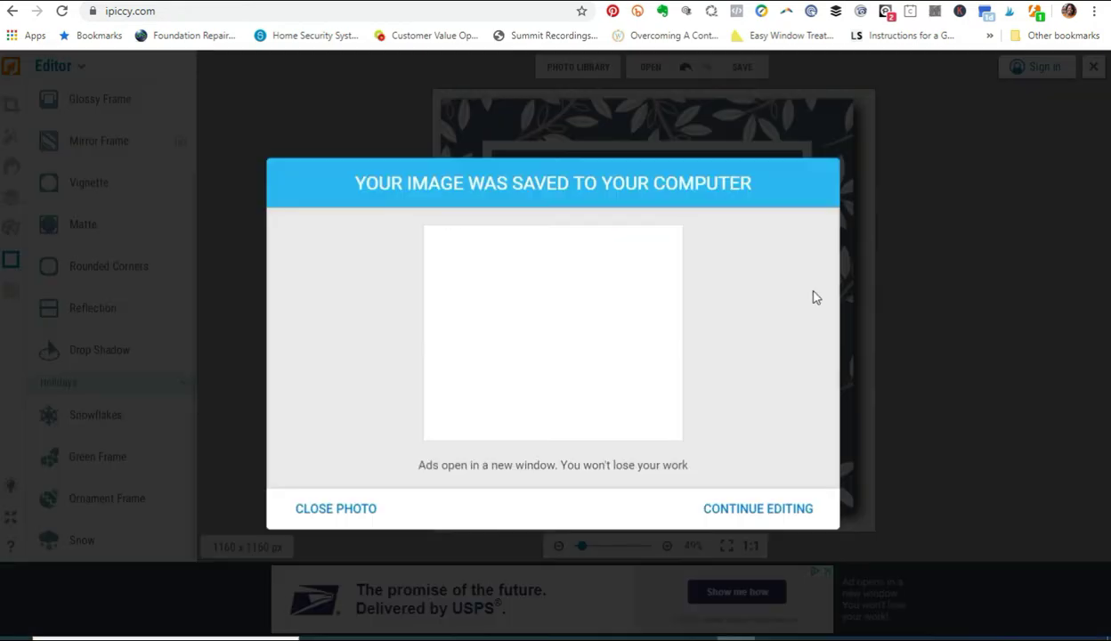
Close the photo in iPiccy and open the Dropshadow PNG from the desktop in Photos
{"action": "left_click", "coordinate": [365, 505]}
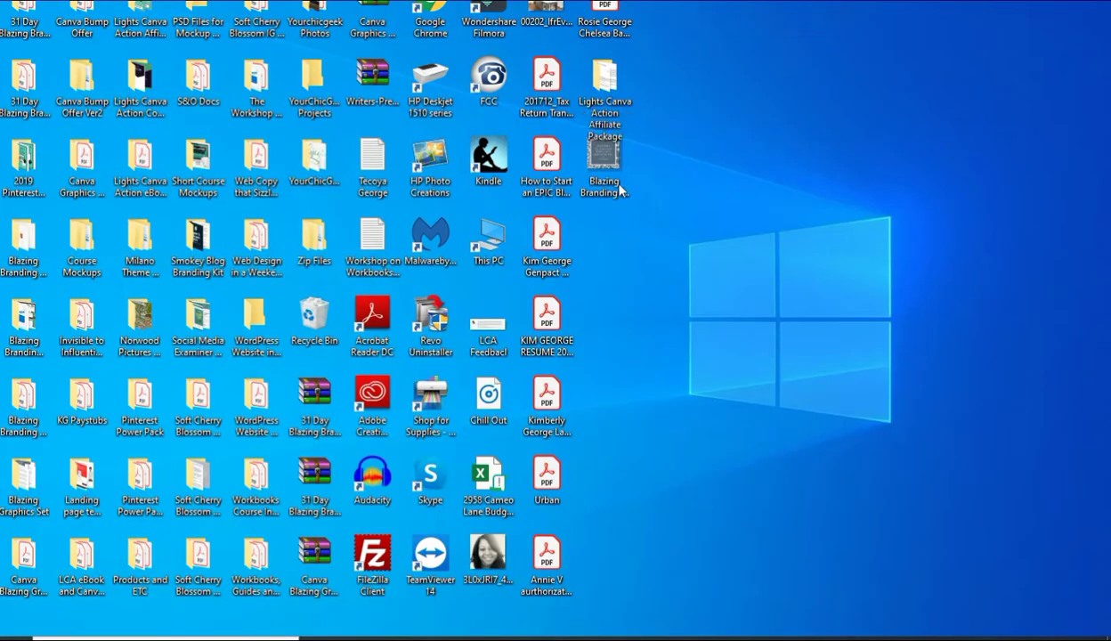
{"action": "left_click", "coordinate": [604, 161]}
{"action": "key", "text": "Return"}
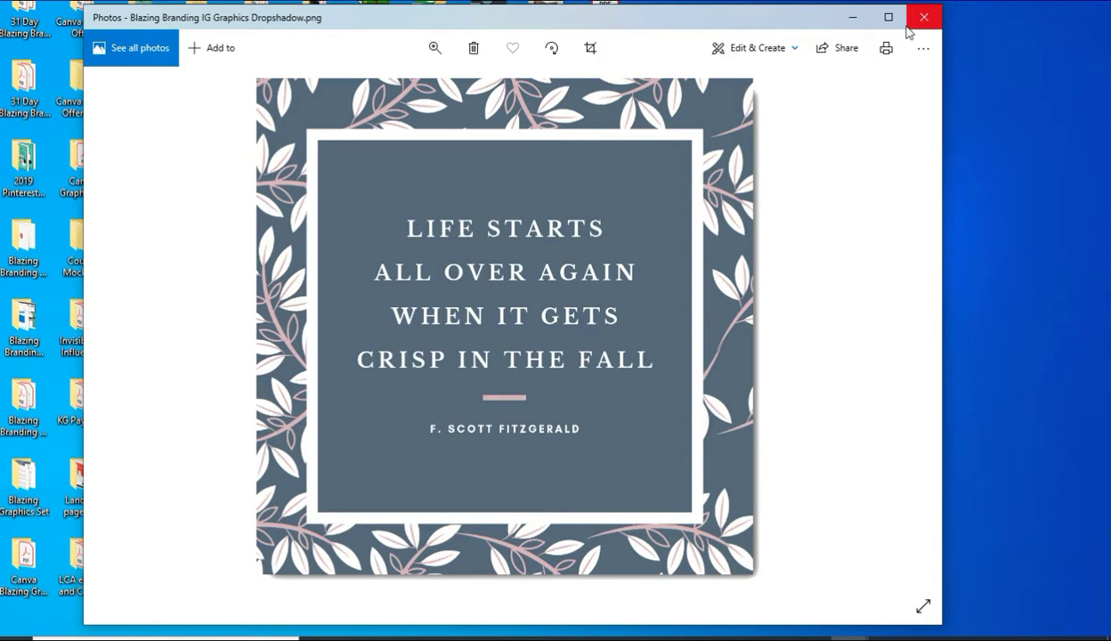
Close the Photos viewer showing the shadowed quote PNG to return to the desktop
{"action": "left_click", "coordinate": [926, 21]}
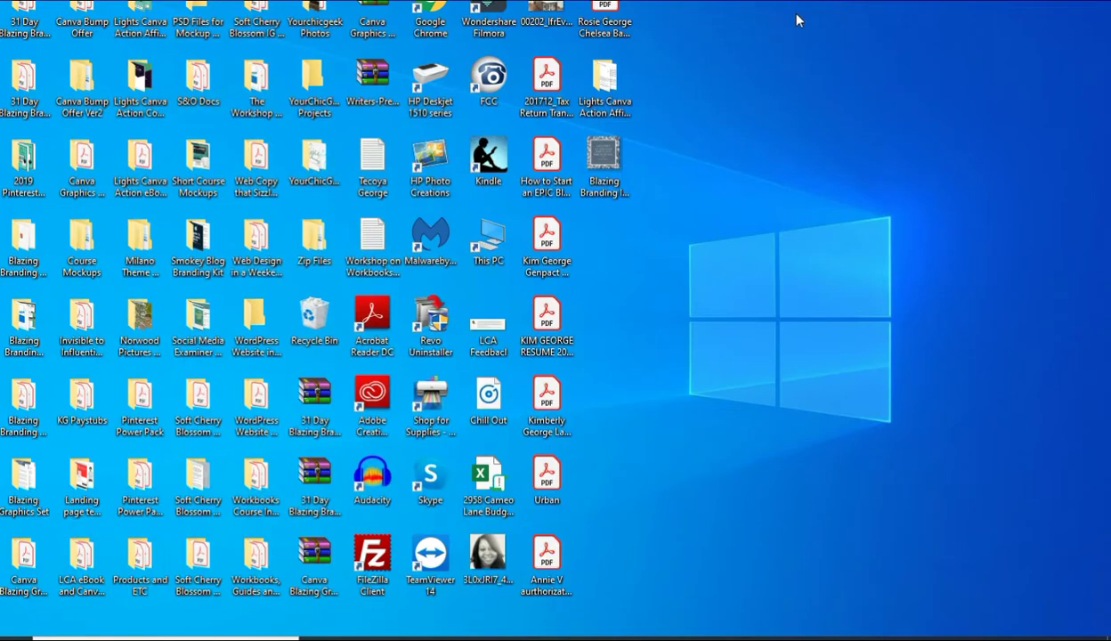